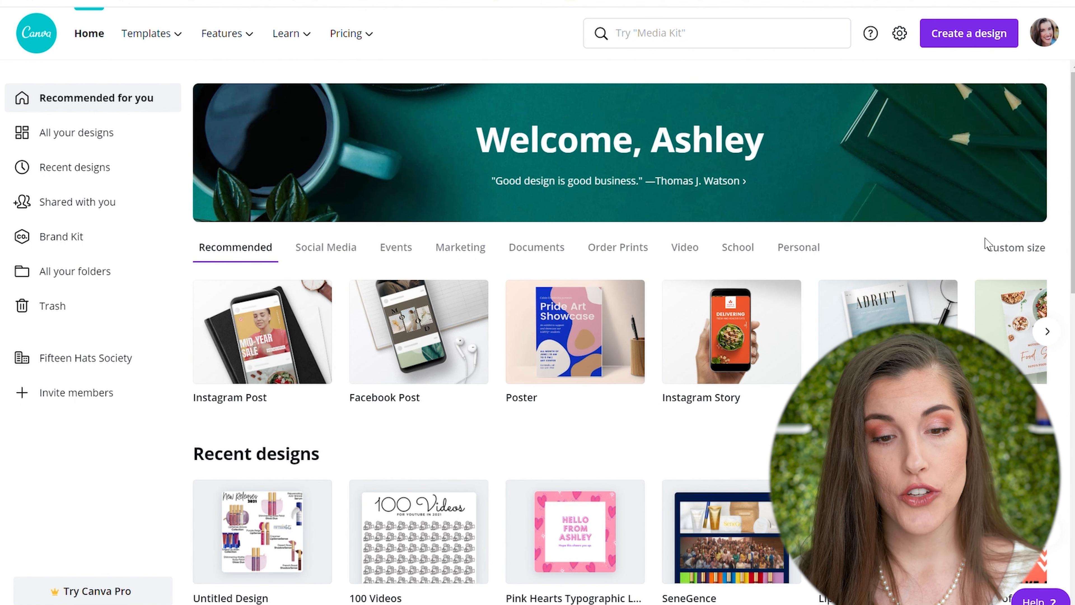
Step: Search the template library for "instagram stories", browse the templates, and return to the home page
mouse_move(163, 47)
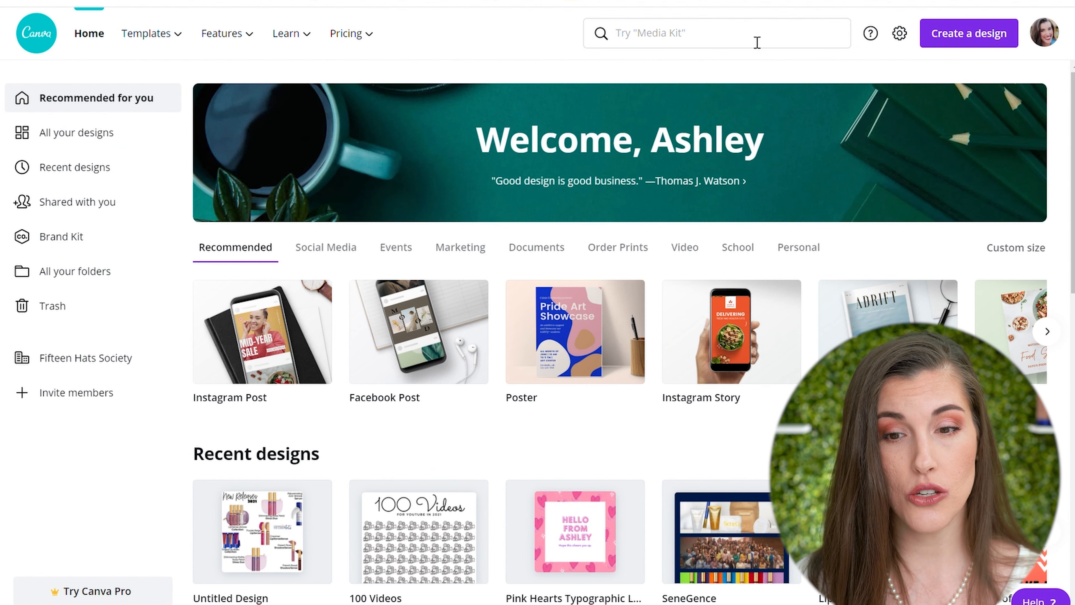
left_click(712, 42)
type("instagram stories")
key("Return")
scroll(680, 417, "down", 5)
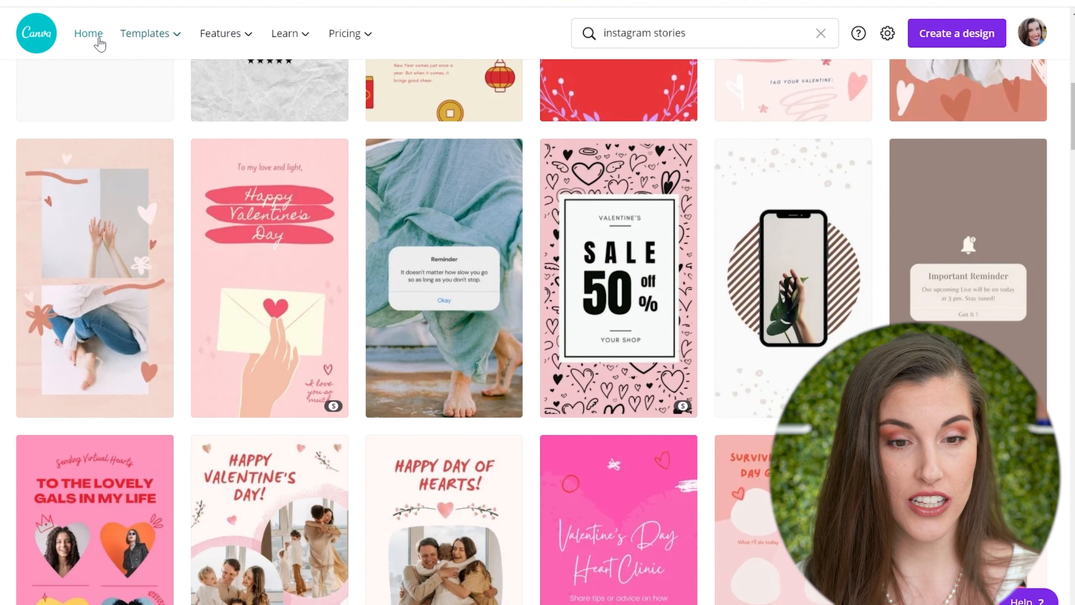
left_click(89, 33)
Step: Look through the account's designs, recent designs, shared items, Brand Kit and folders
mouse_move(222, 33)
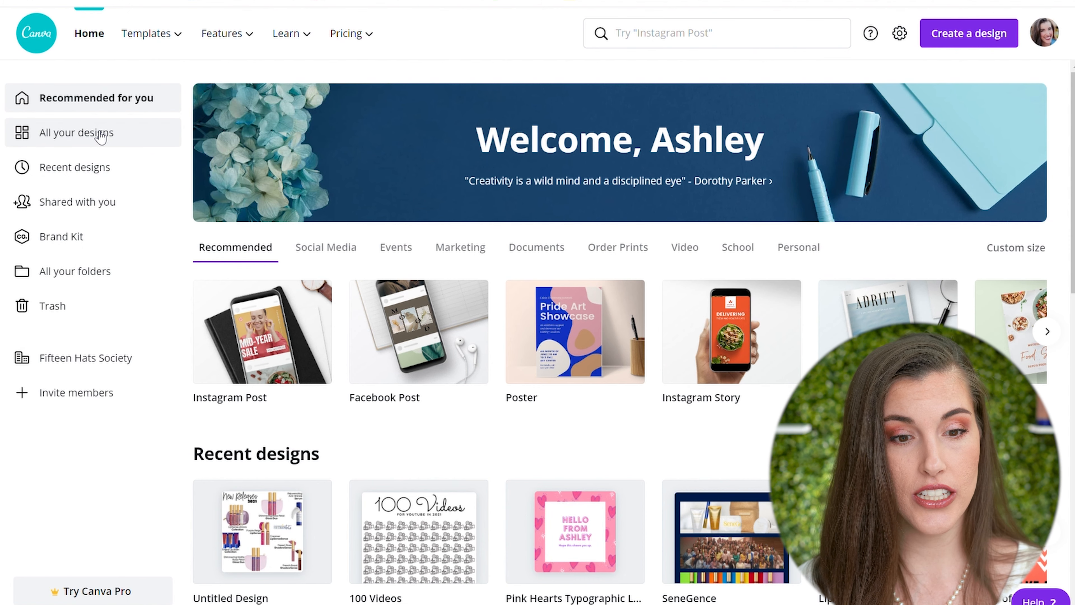
left_click(99, 146)
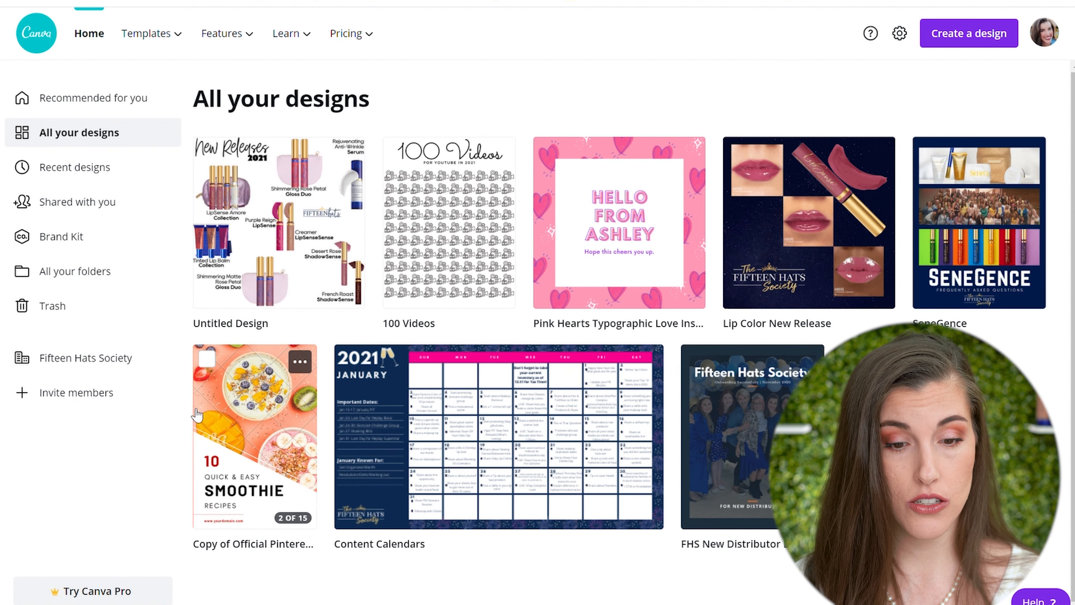
left_click(97, 165)
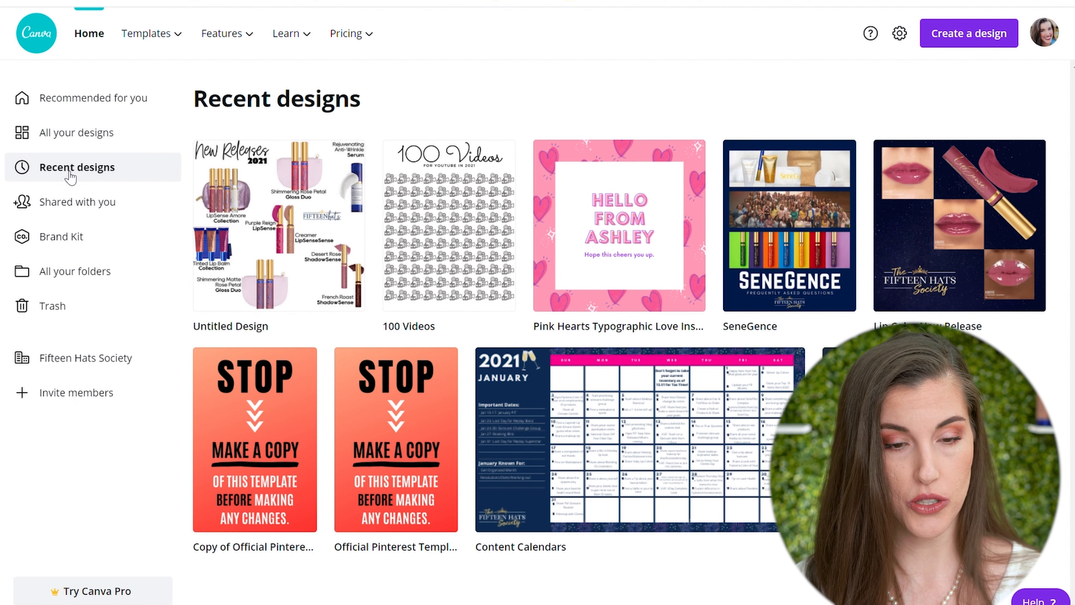
left_click(75, 220)
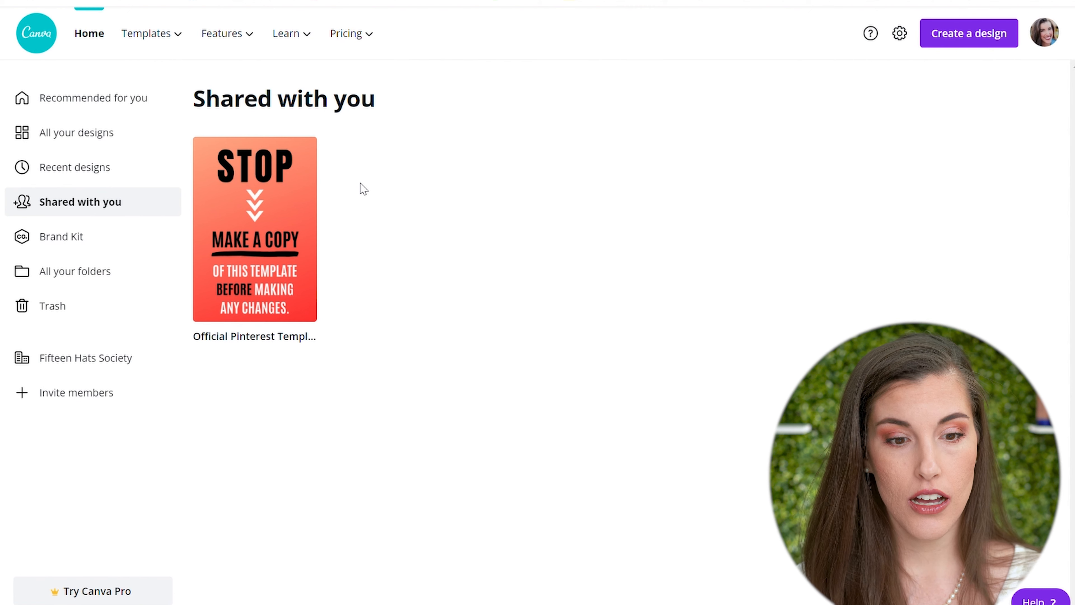
left_click(80, 242)
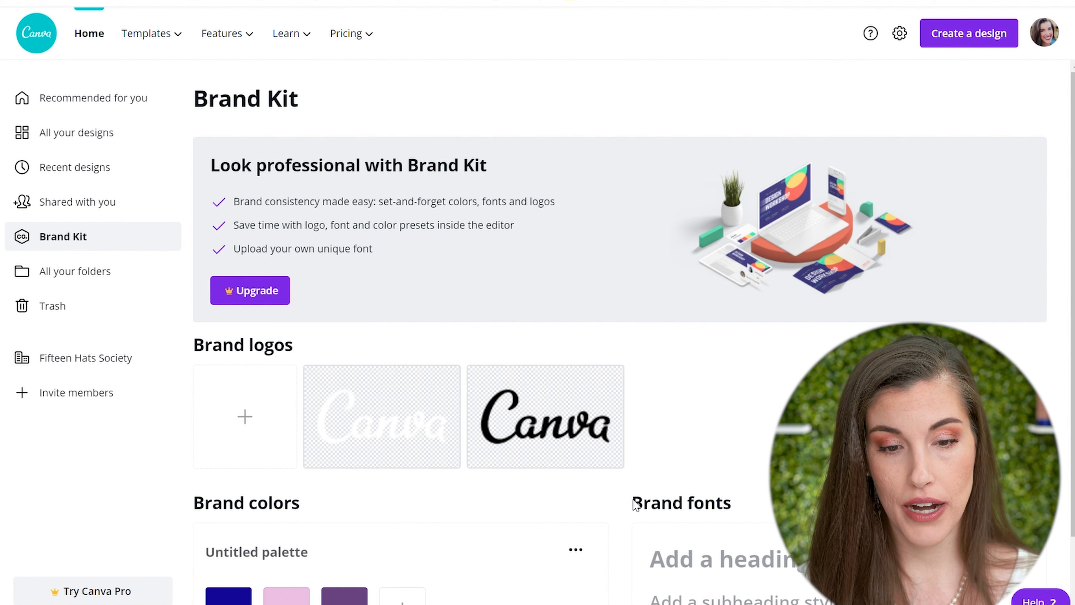
scroll(1061, 408, "down", 2)
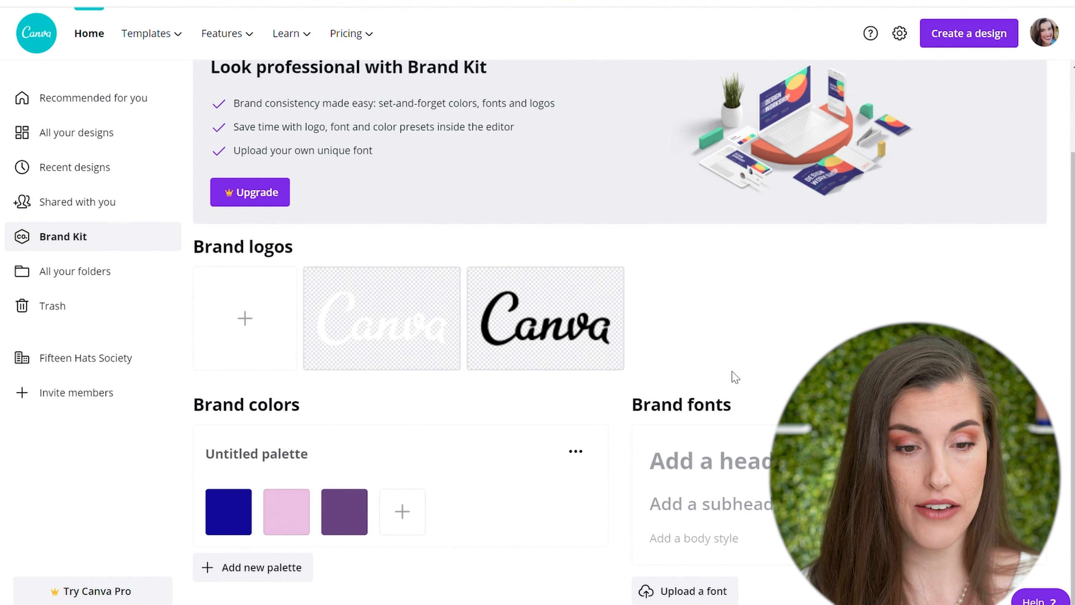
left_click(96, 274)
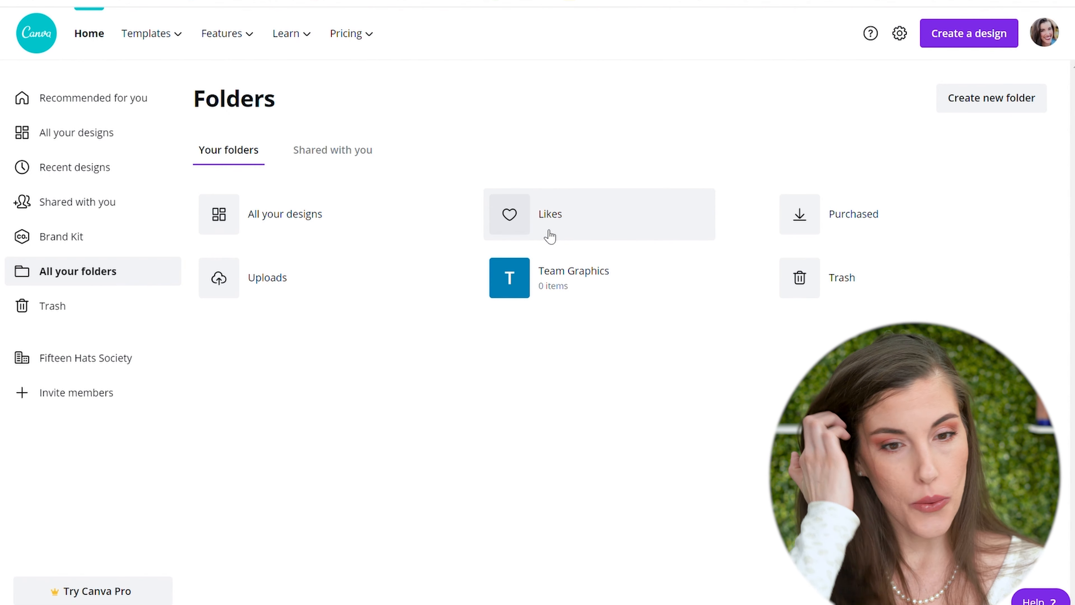
Step: Open the Social Media icon collection and like the headset icon with a gear in the middle
mouse_move(227, 36)
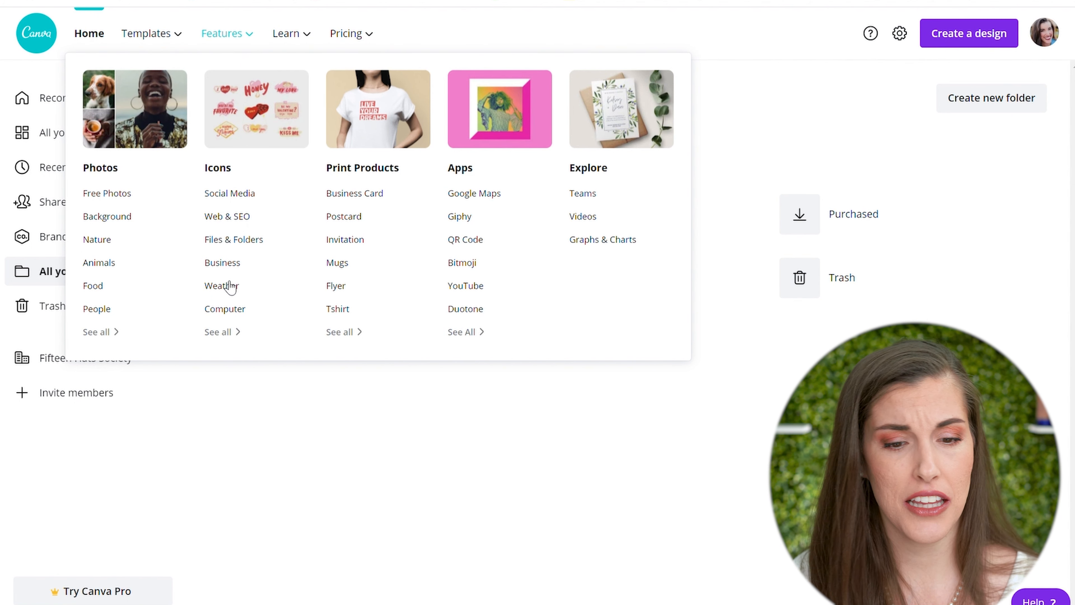
left_click(244, 200)
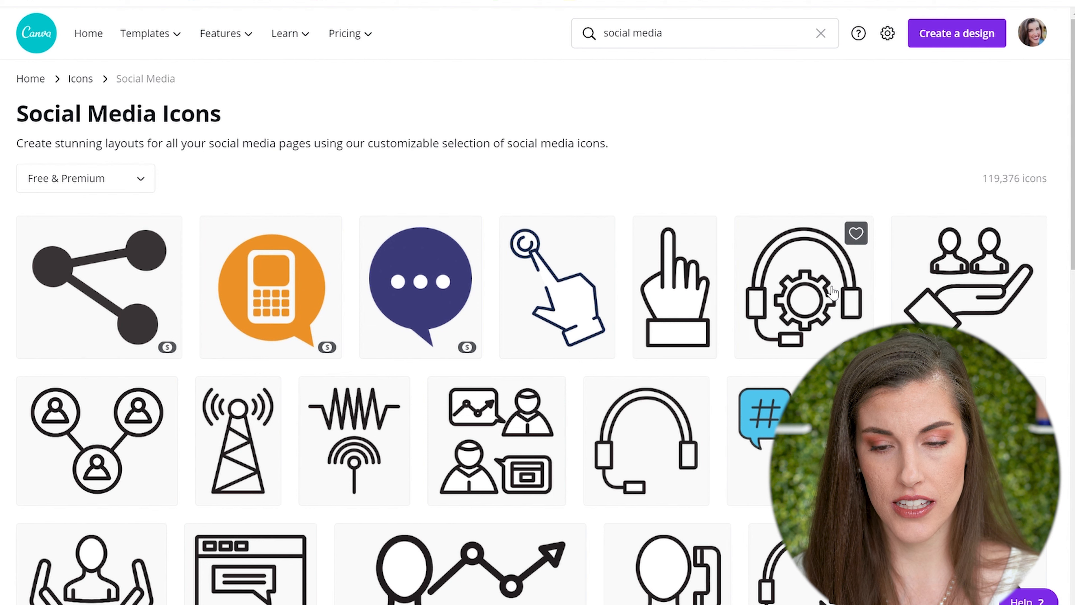
left_click(856, 233)
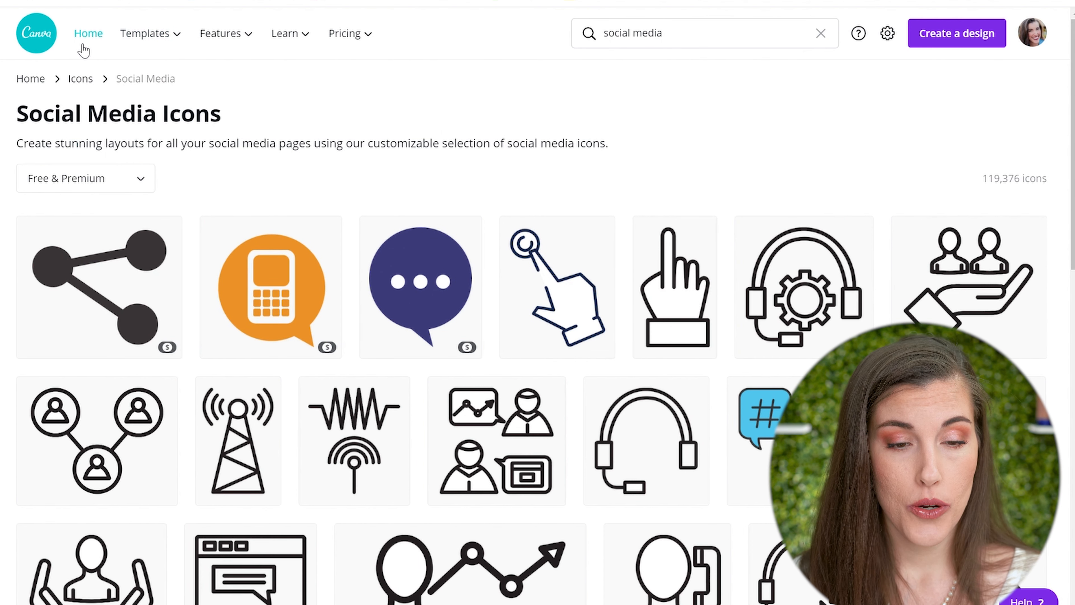
Step: View the contents of the Likes folder and the Uploads folder
left_click(84, 49)
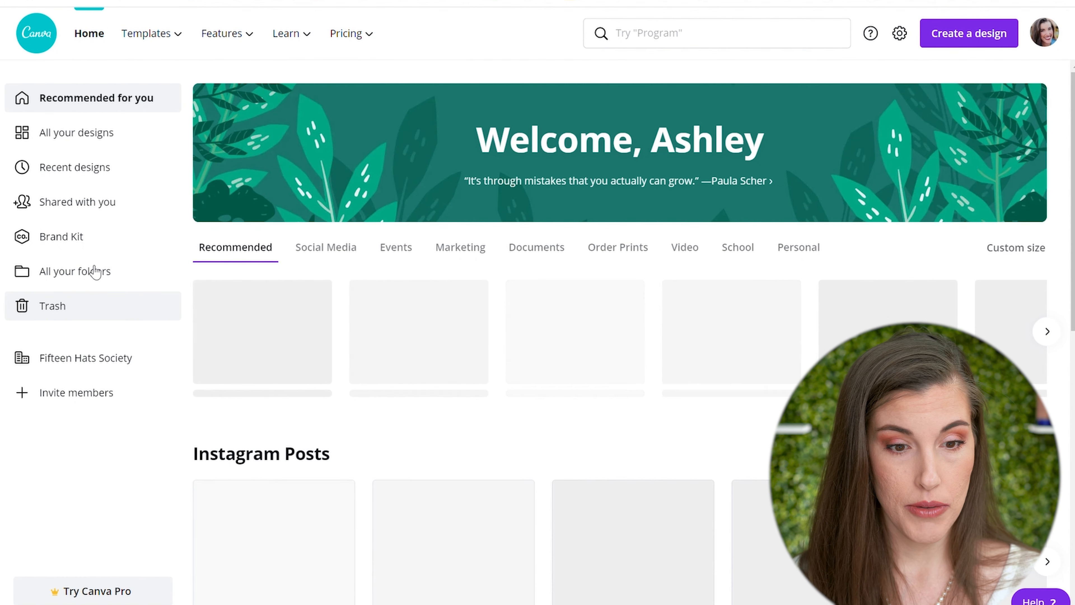
left_click(94, 272)
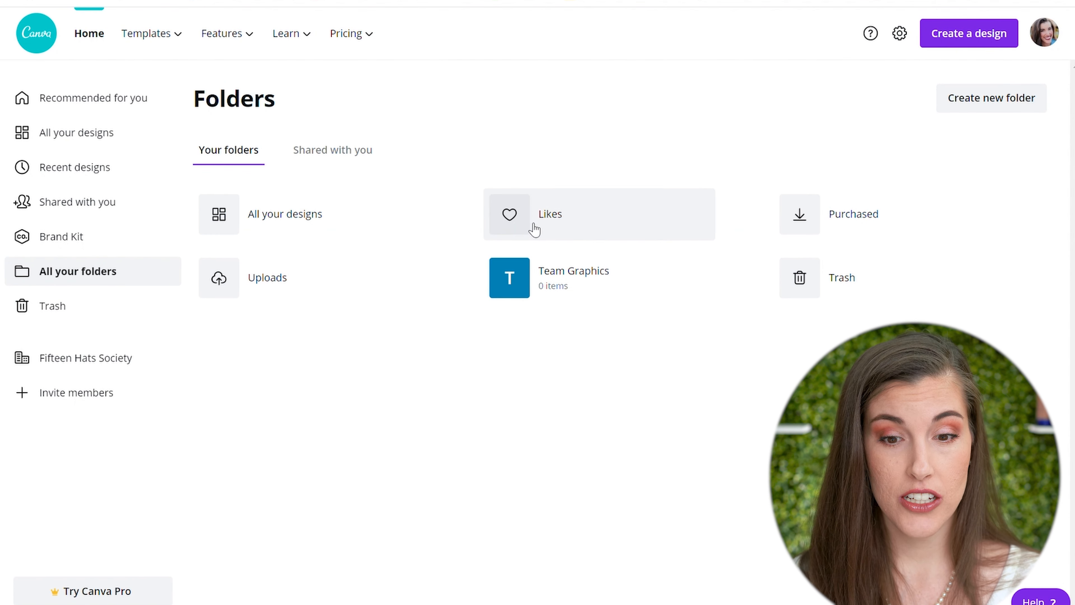
left_click(542, 232)
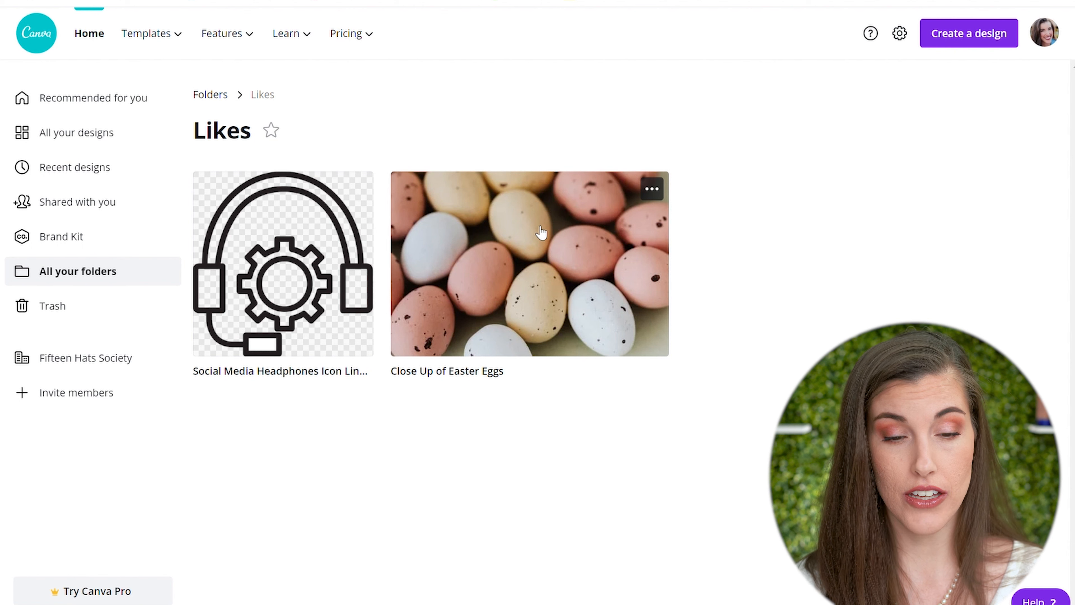
left_click(110, 278)
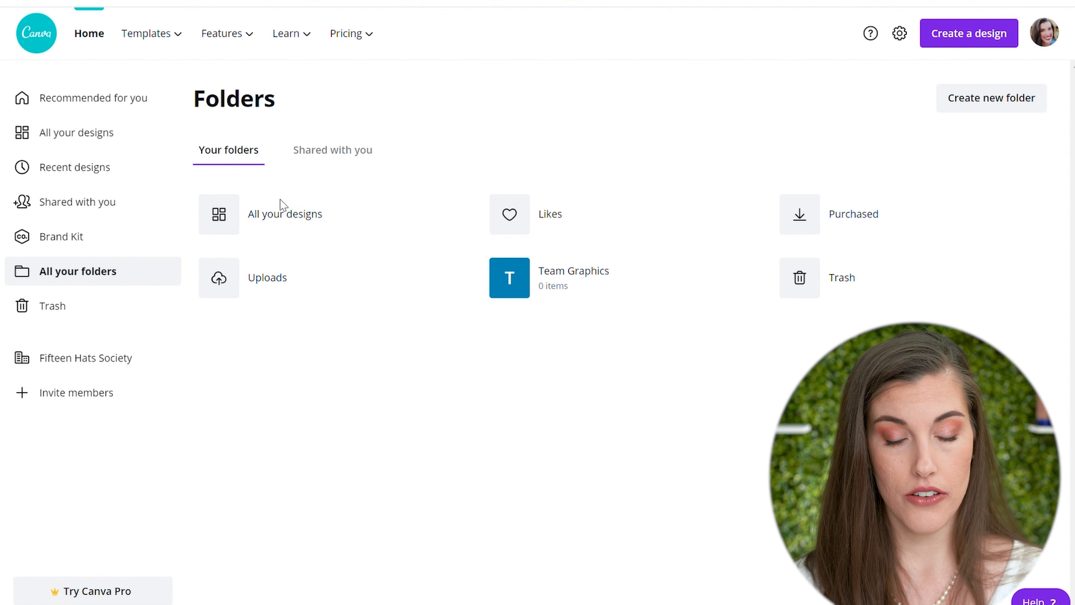
left_click(306, 290)
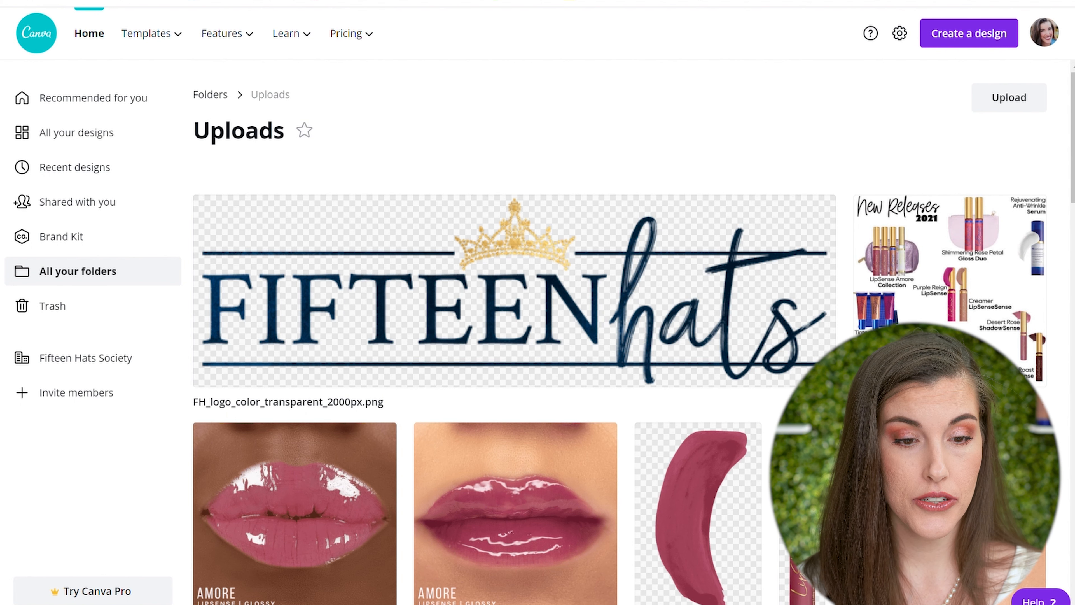
left_click(127, 283)
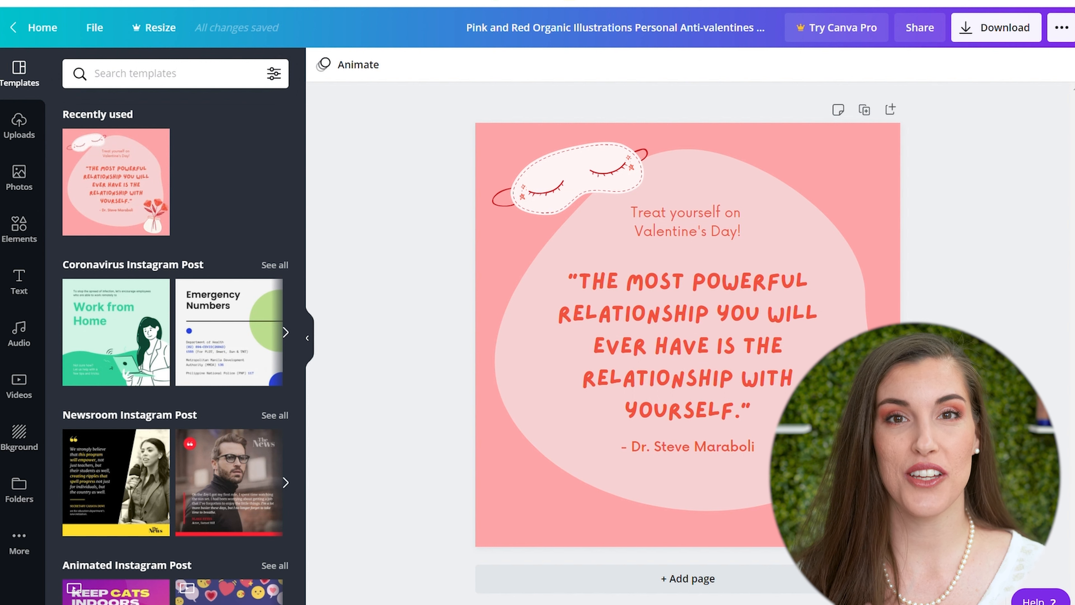
left_click(103, 29)
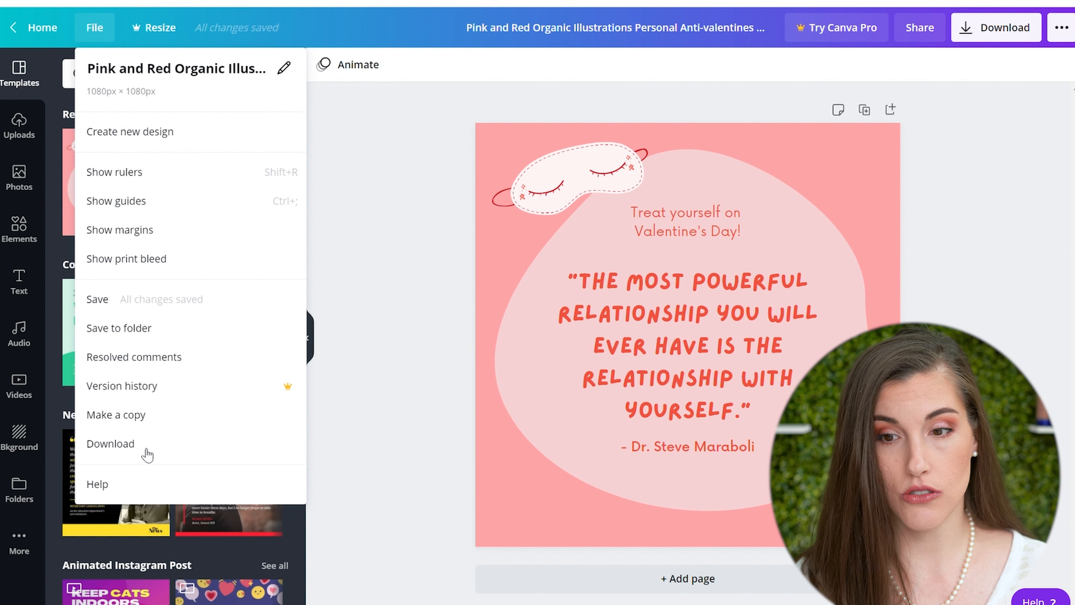
left_click(997, 120)
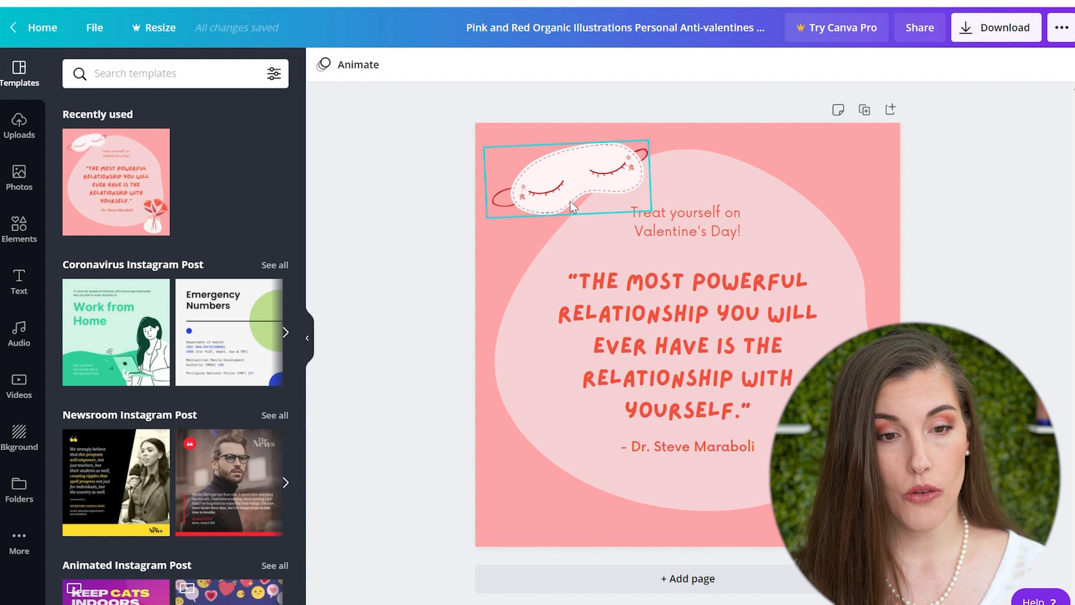
Step: Rename the design as VDay
left_click(705, 36)
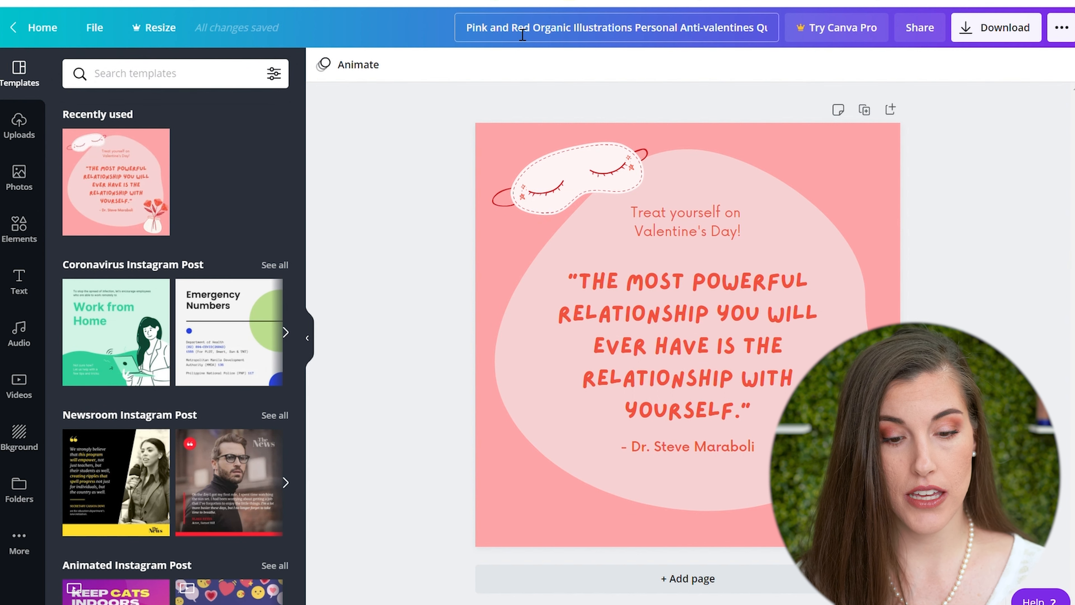
key("ctrl+a")
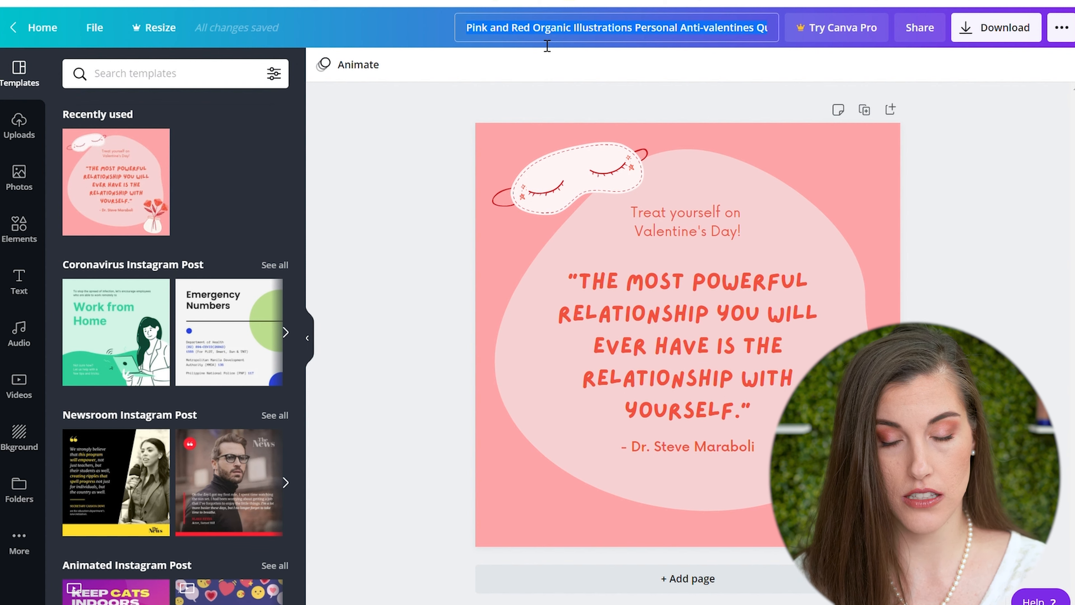
type("VDay")
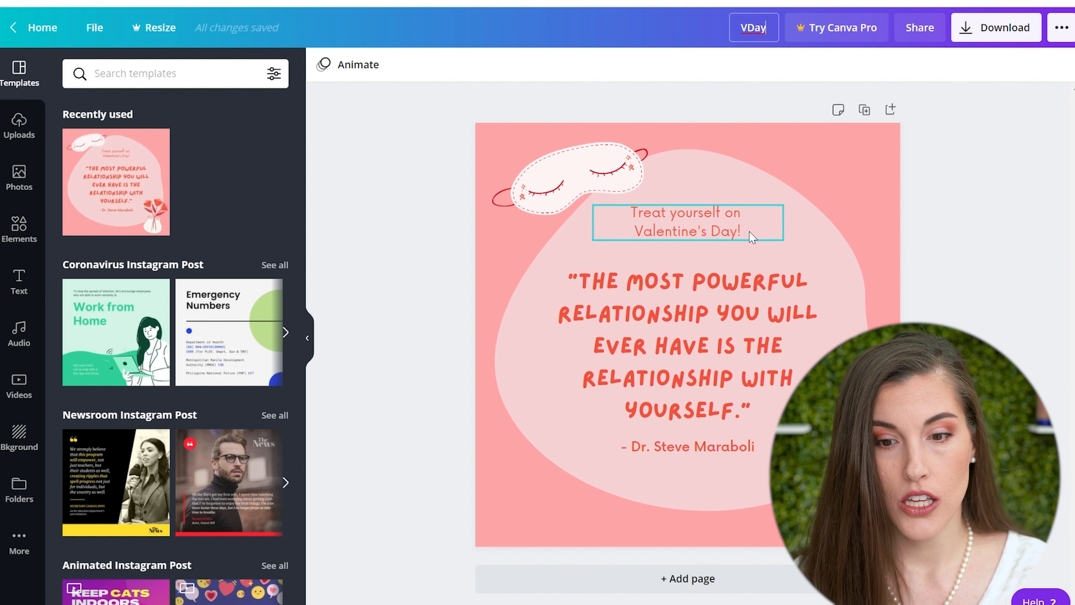
Step: Replace the large quote text with "HI THIS IS" followed by the presenter's first name
left_click(711, 320)
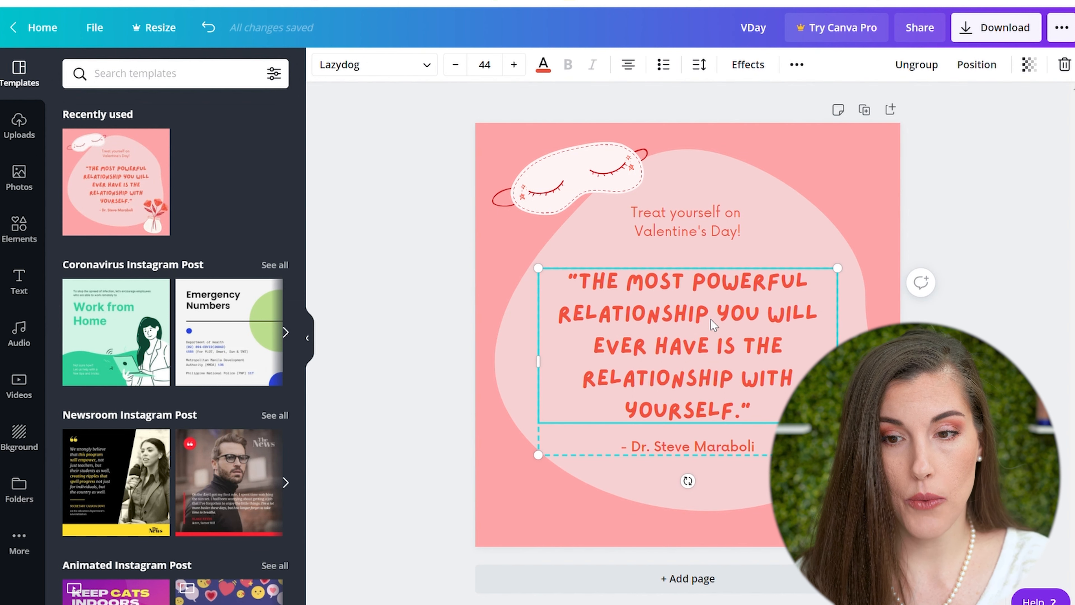
double_click(632, 292)
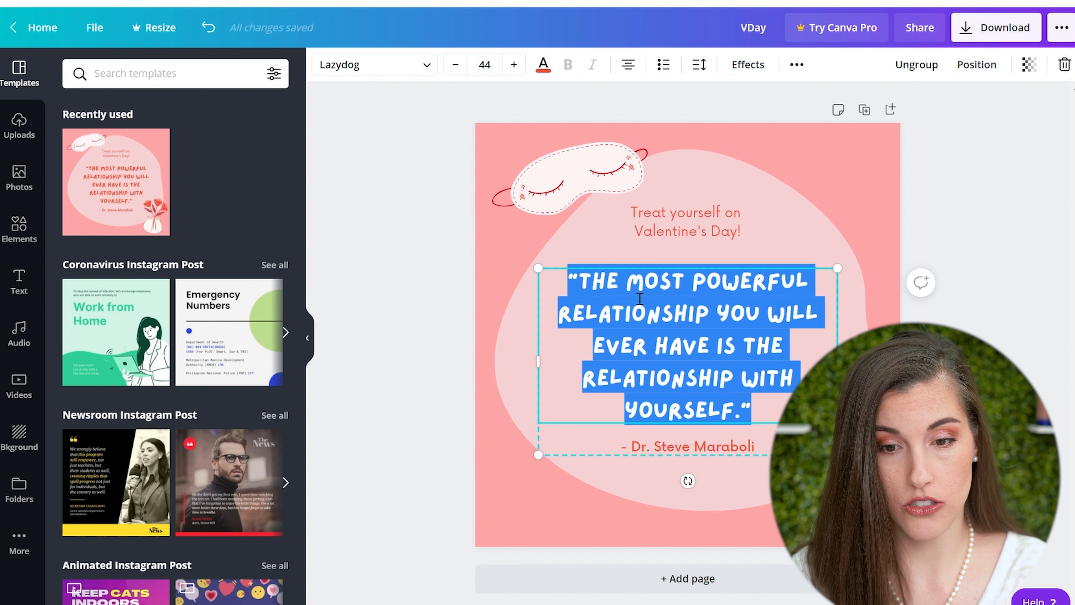
type("HI THIS IS ")
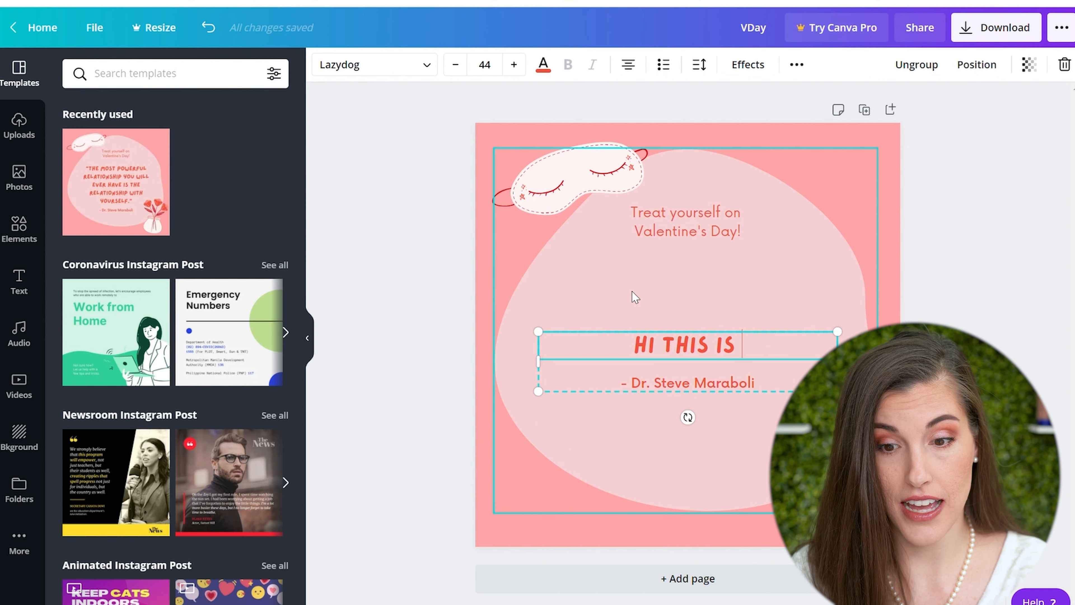
type("ASHLEY")
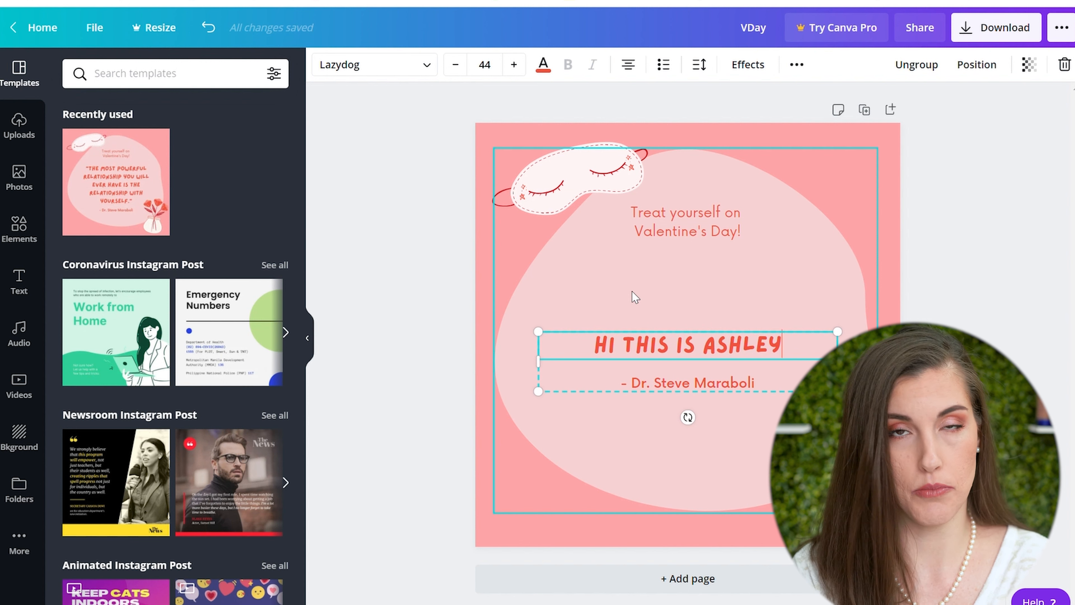
left_click(632, 294)
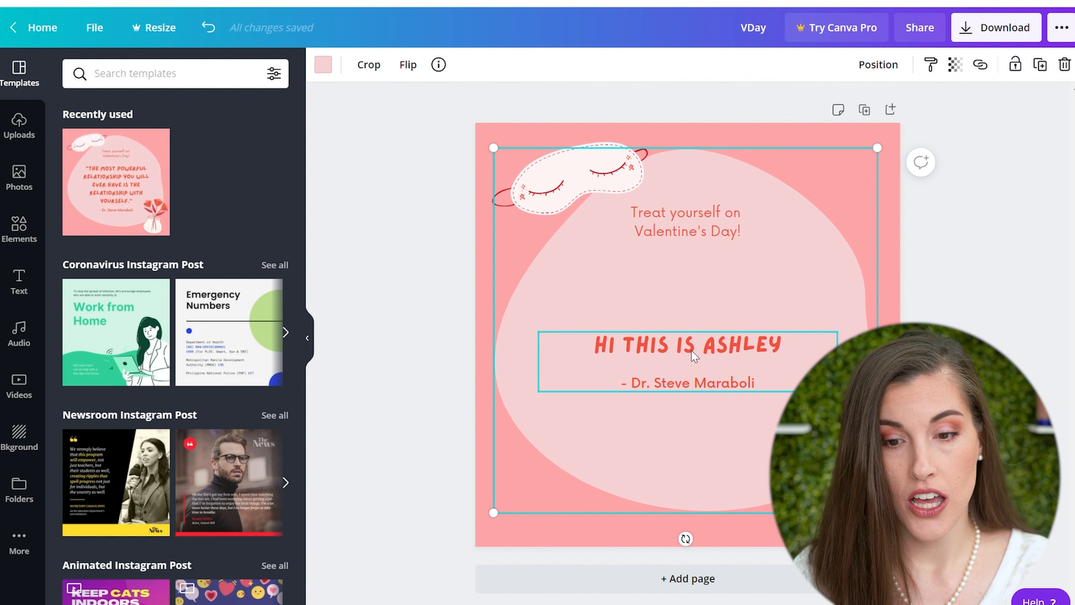
Step: Ungroup the greeting and its attribution line, and reposition both closer beneath the "Treat yourself on Valentine's Day!" text
left_click_drag(695, 349, 695, 306)
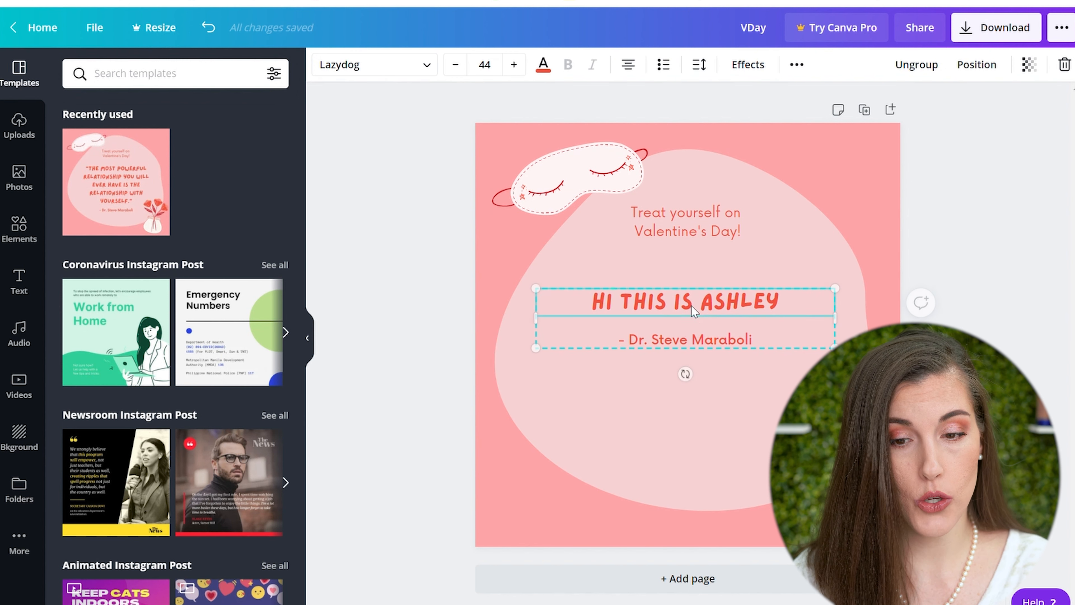
left_click(924, 72)
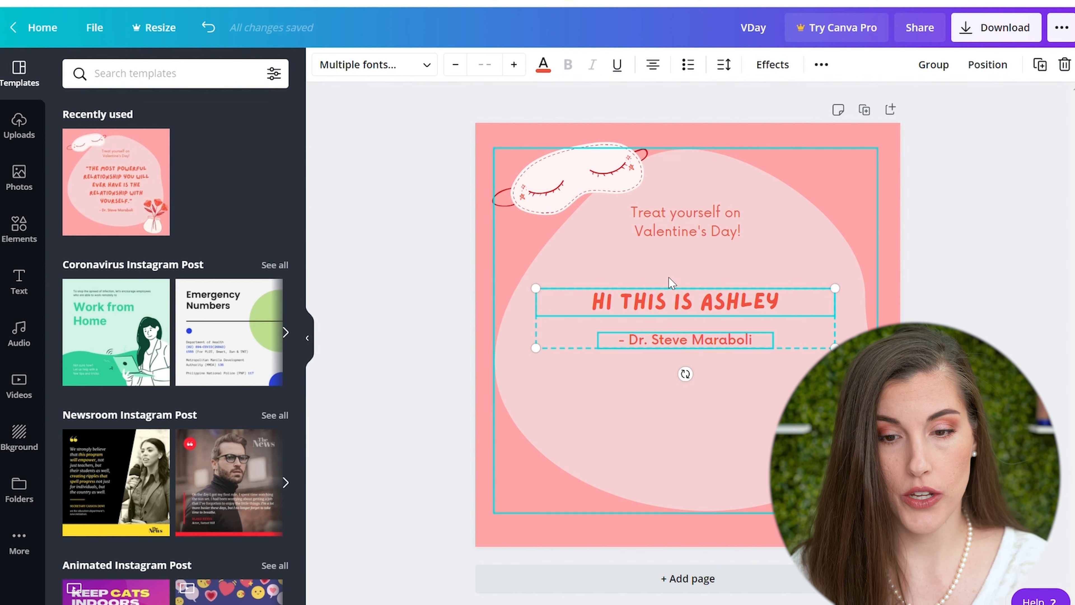
left_click_drag(669, 313, 696, 304)
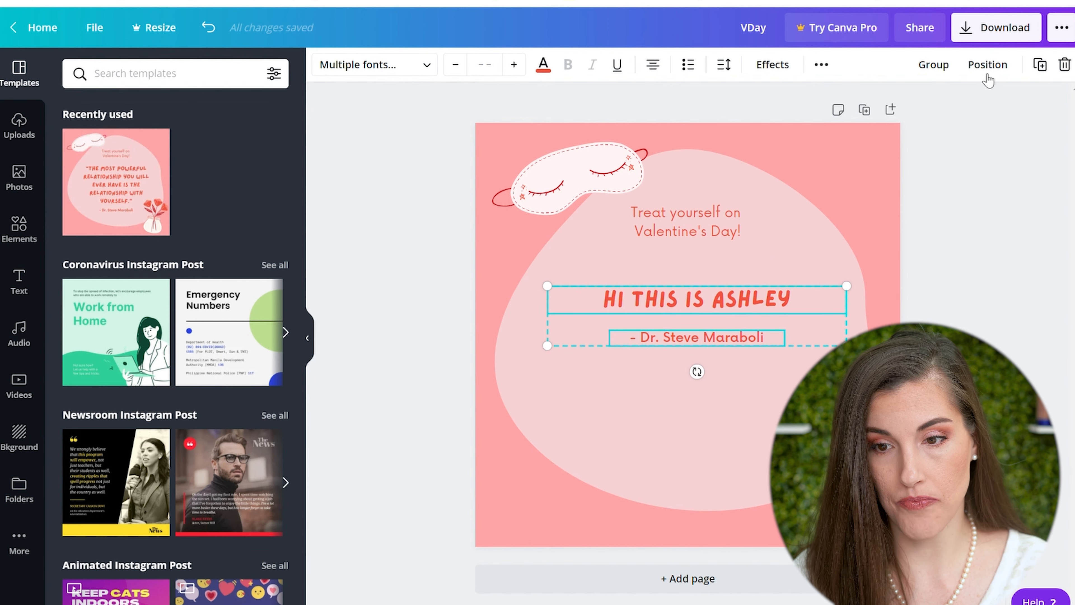
Step: View the arrangement and alignment options for the greeting and attribution, and try moving the "Treat yourself on Valentine's Day!" text onto the sleep mask
left_click(988, 67)
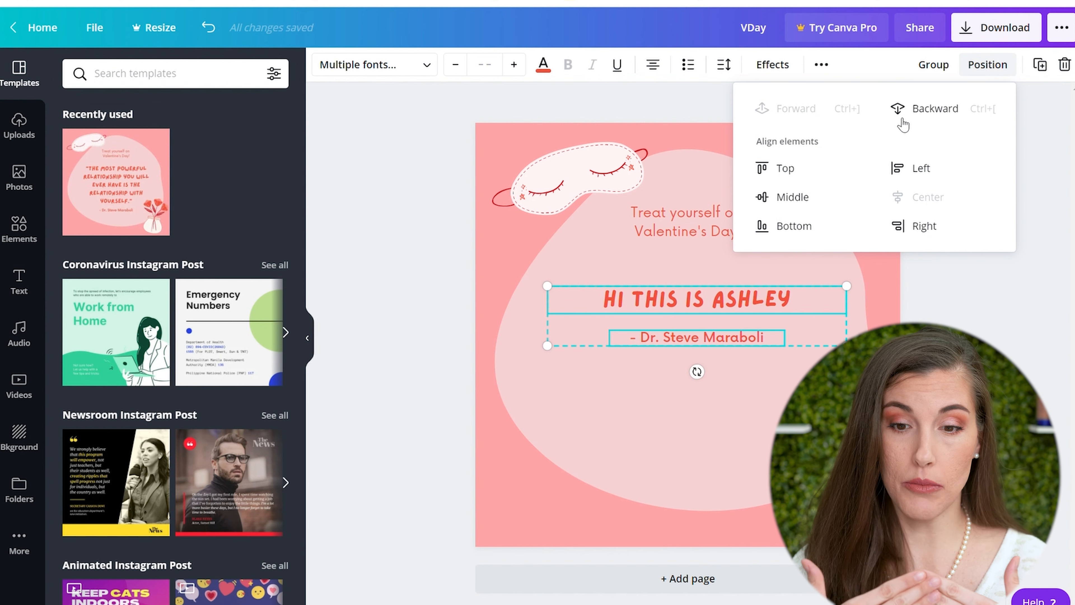
left_click(660, 224)
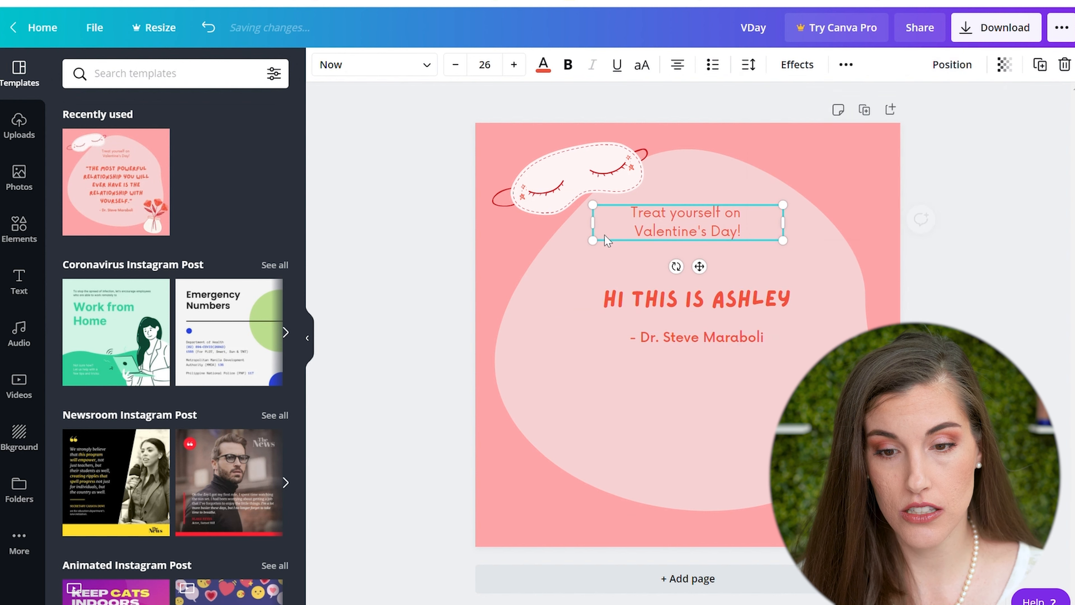
left_click(659, 226)
left_click(664, 232)
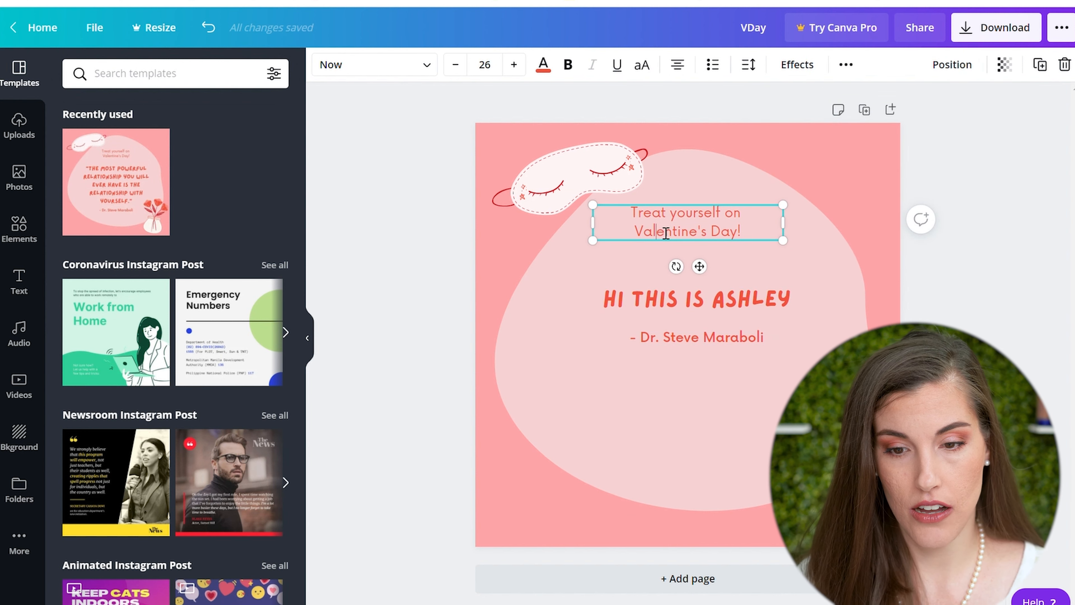
left_click(614, 257)
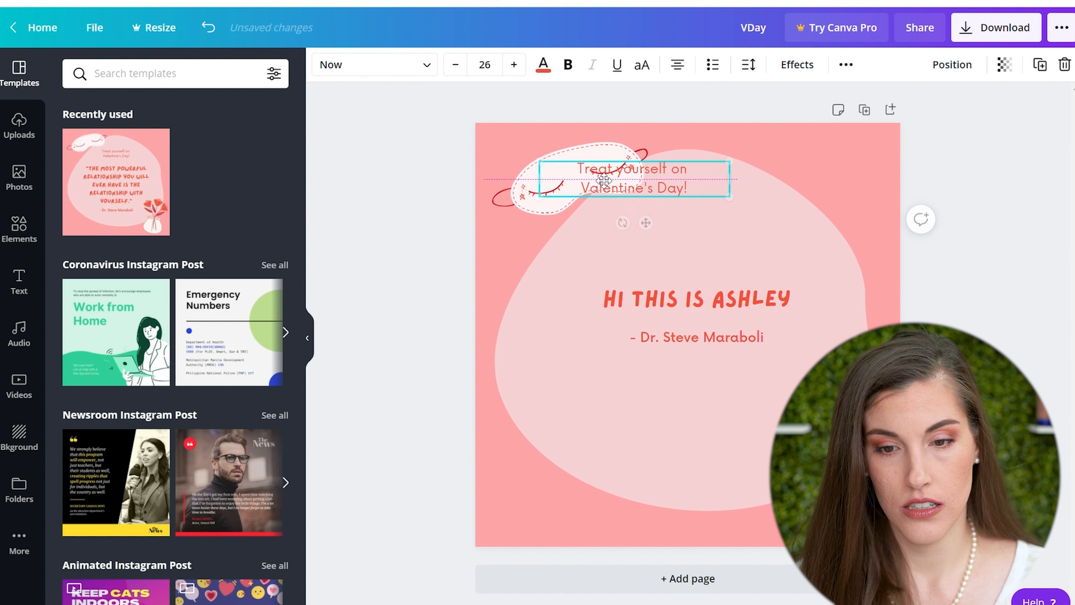
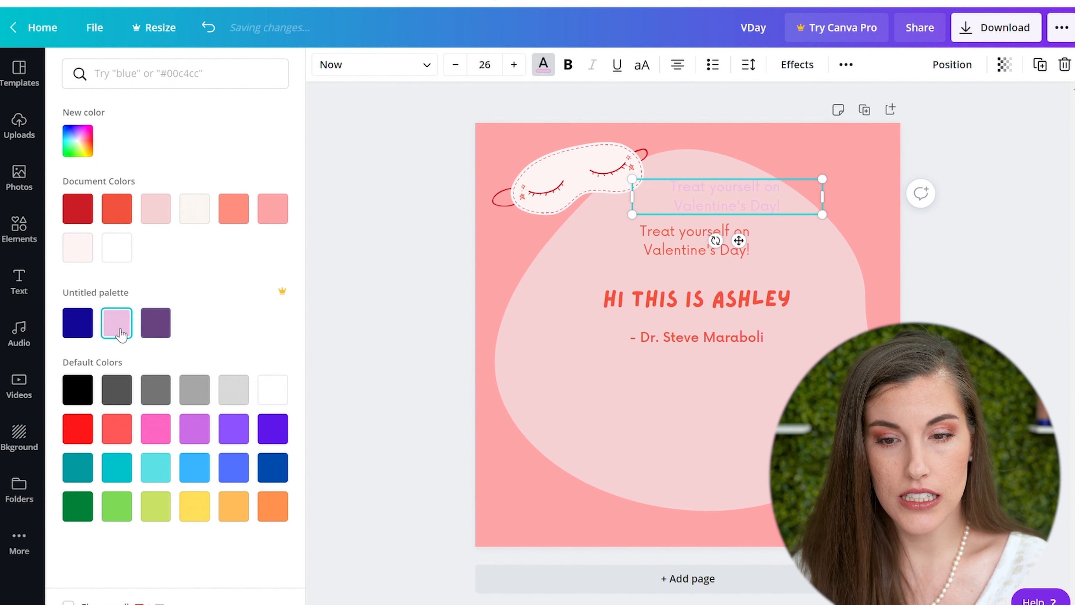
Step: Change the upper copy of the "Treat yourself on Valentine's Day!" text to the palette's dark blue
left_click(76, 326)
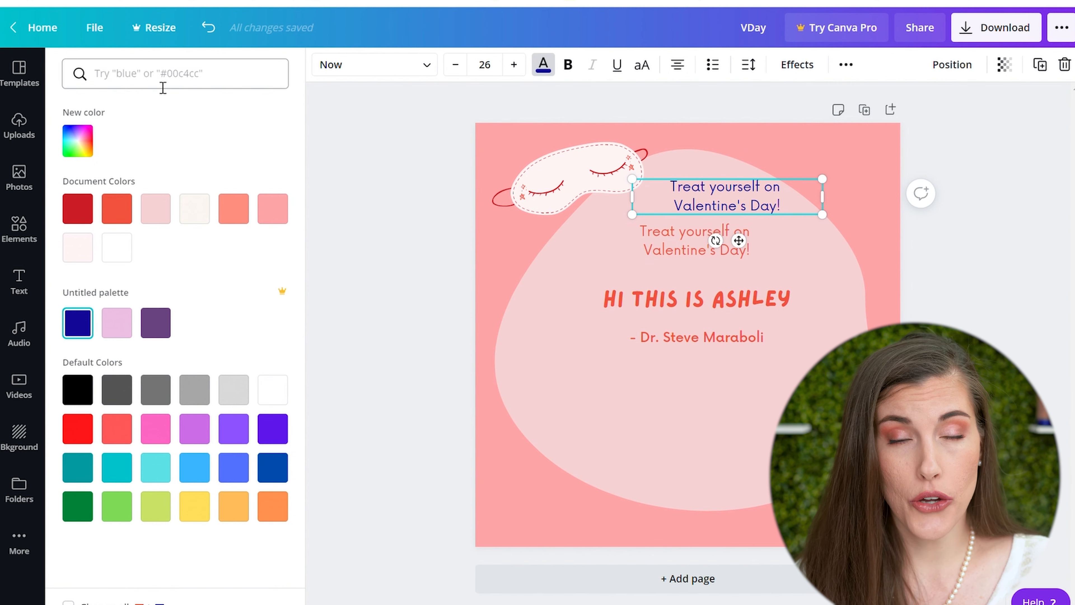
left_click(141, 89)
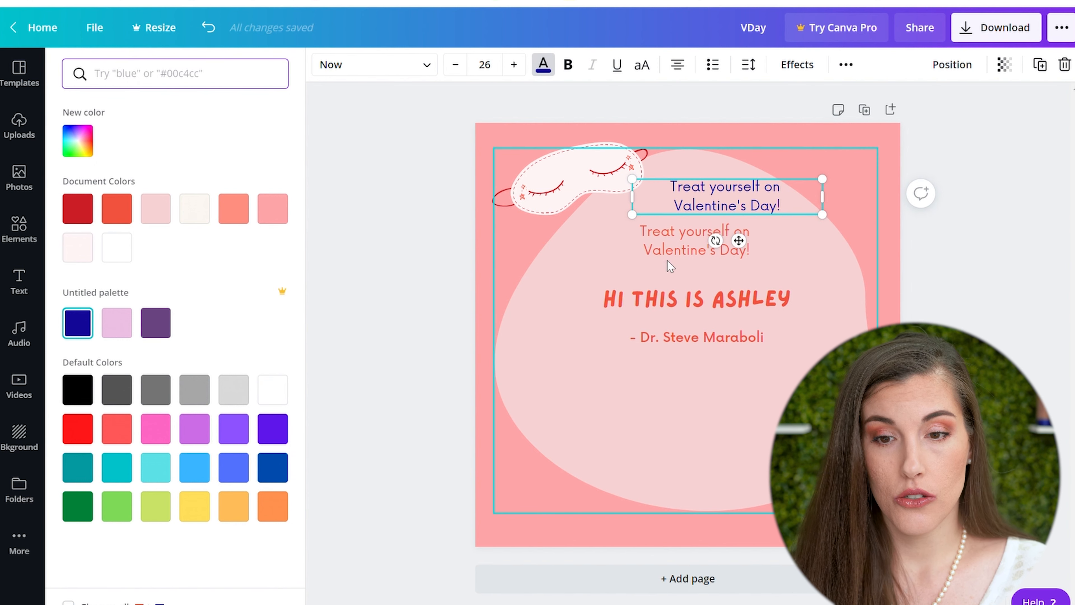
Step: Format the dark blue text as a numbered list and view the text effects available for it
left_click(713, 65)
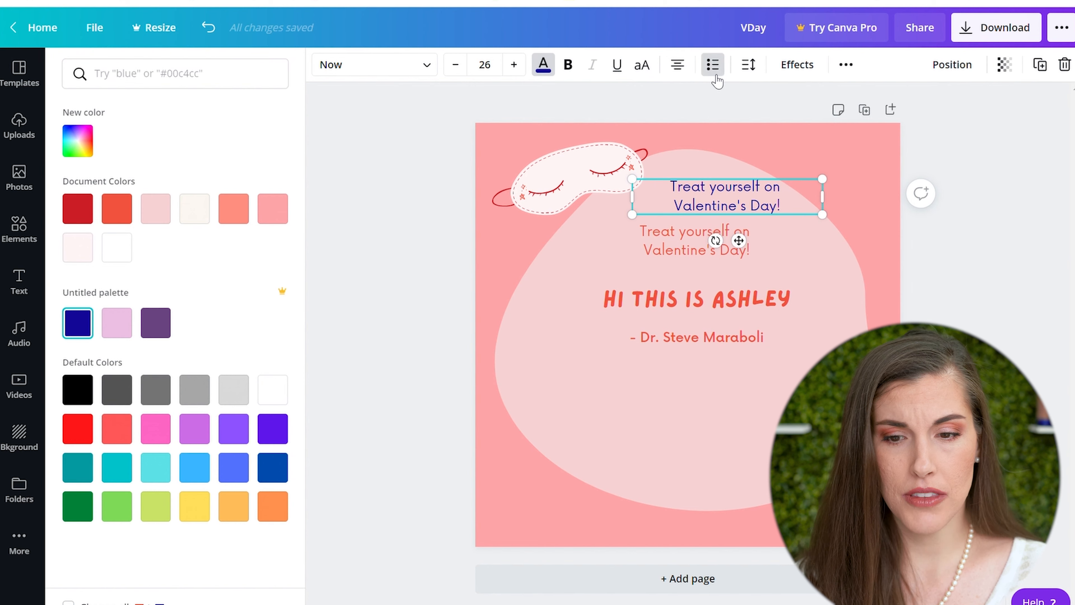
left_click(723, 71)
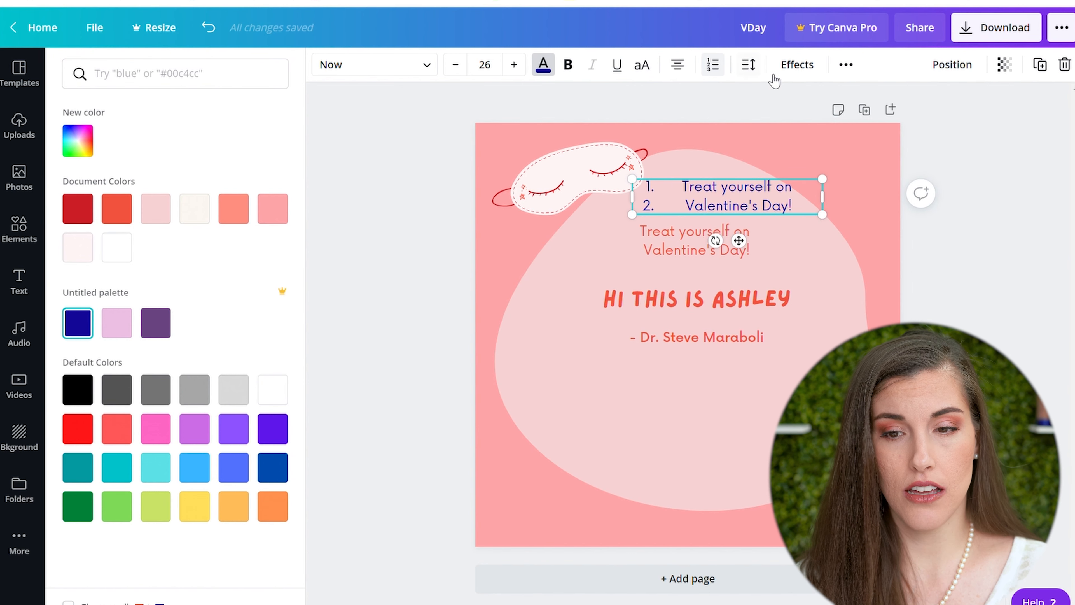
left_click(804, 70)
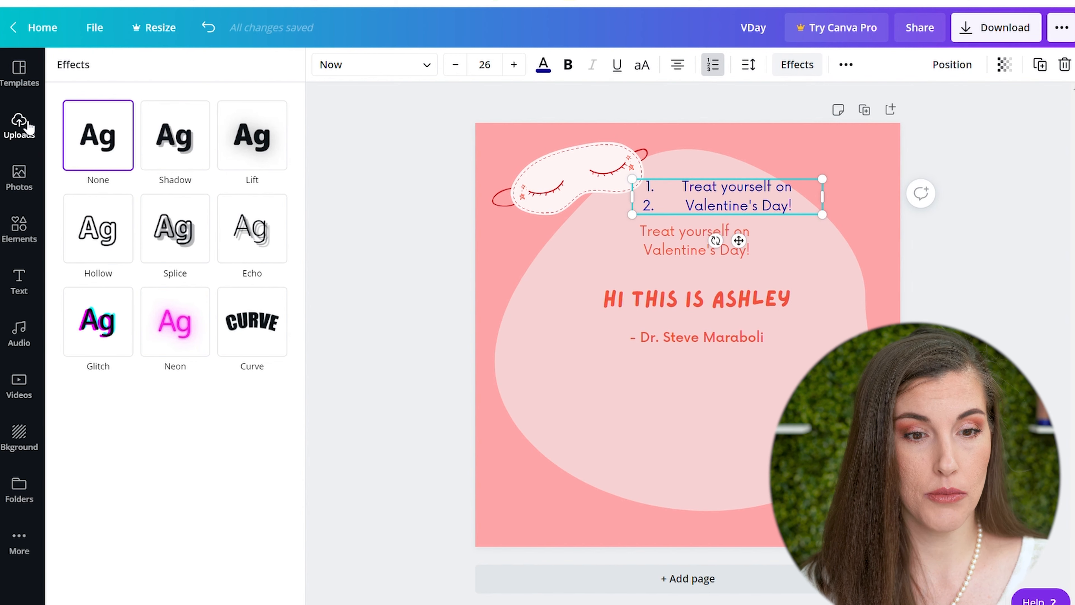
Step: Filter the Instagram post templates by the color purple
left_click(34, 76)
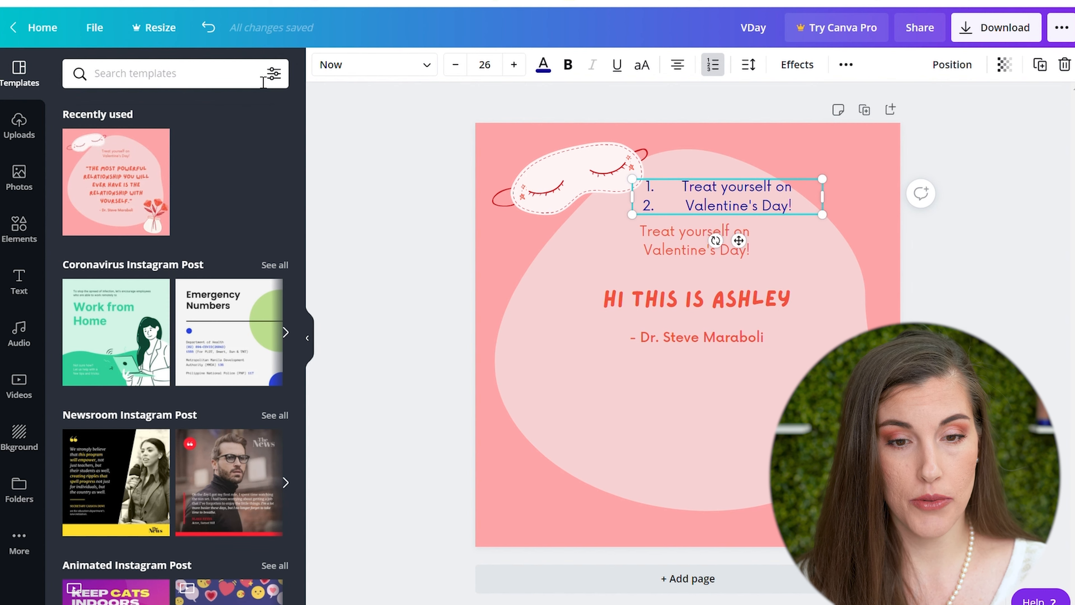
left_click(273, 75)
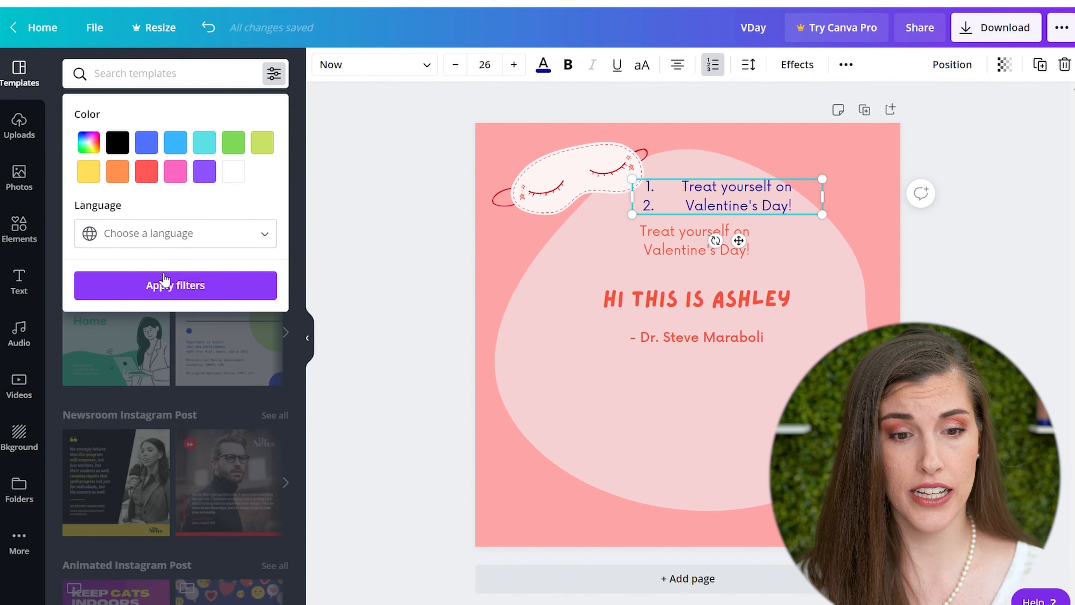
left_click(205, 172)
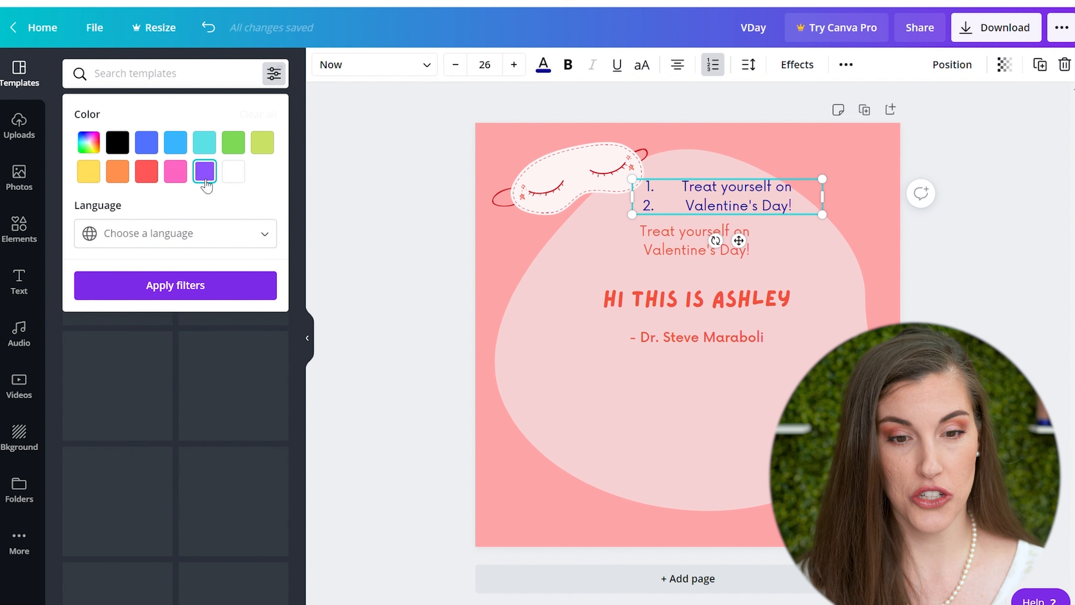
left_click(163, 295)
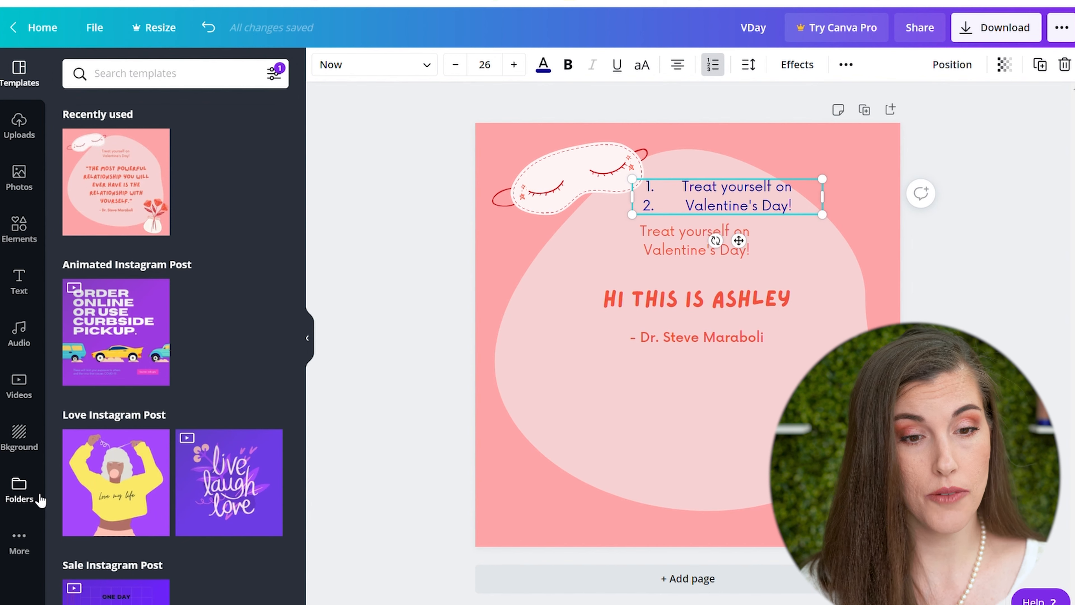
Step: Add the uploaded Fifteen Hats logo to the design, undo a trial crop of its crown, and place it across the lower part of the page
left_click(26, 125)
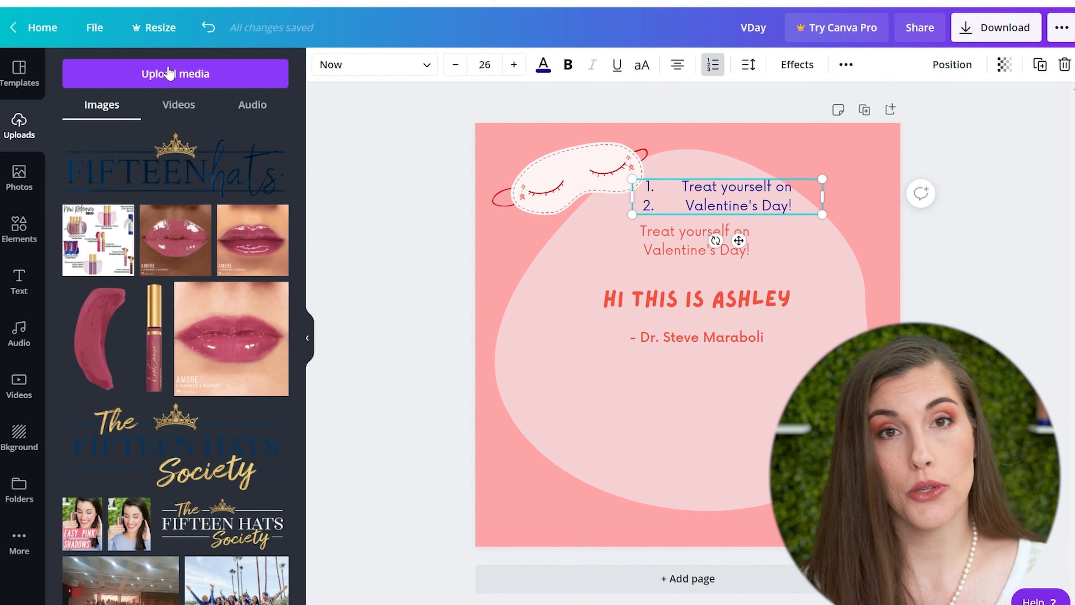
left_click(170, 165)
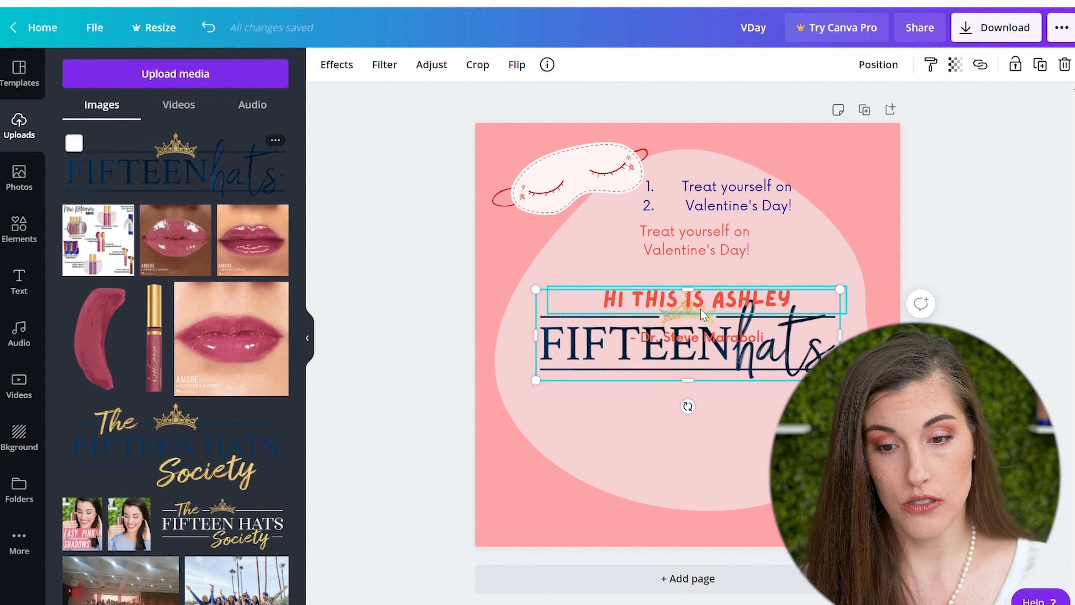
left_click_drag(689, 290, 695, 329)
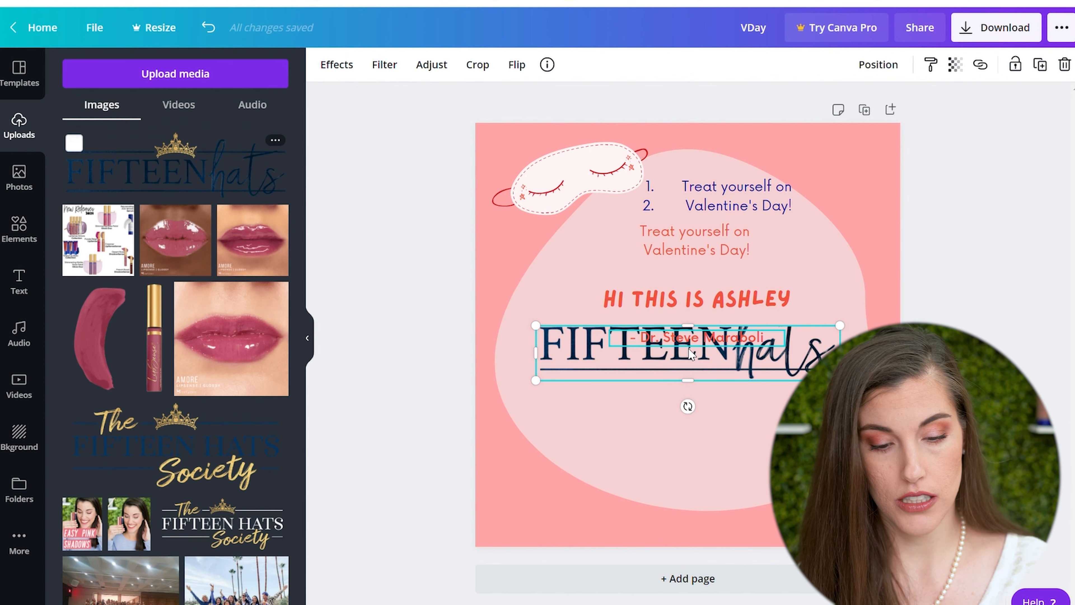
key("ctrl+z")
left_click_drag(665, 360, 616, 481)
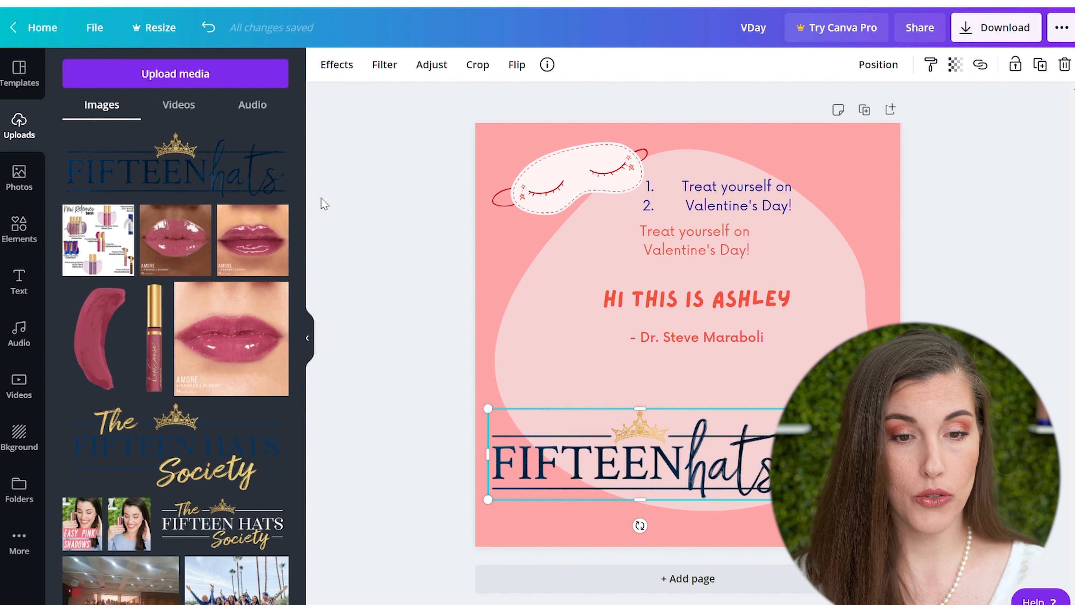
Step: View the uploaded videos and audio, and return to the uploaded images
left_click(187, 118)
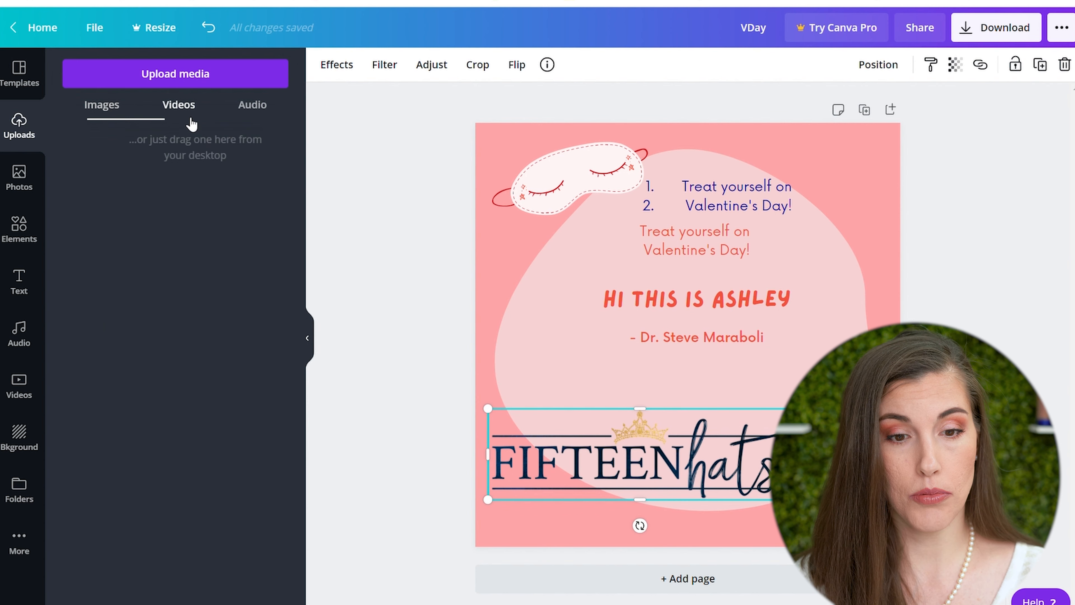
left_click(252, 109)
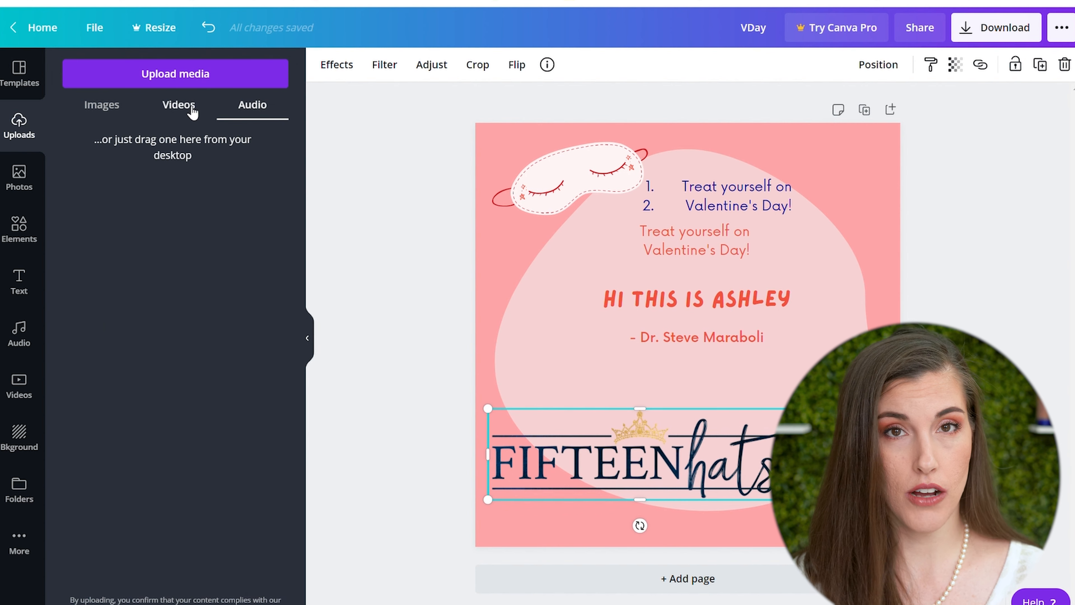
left_click(117, 119)
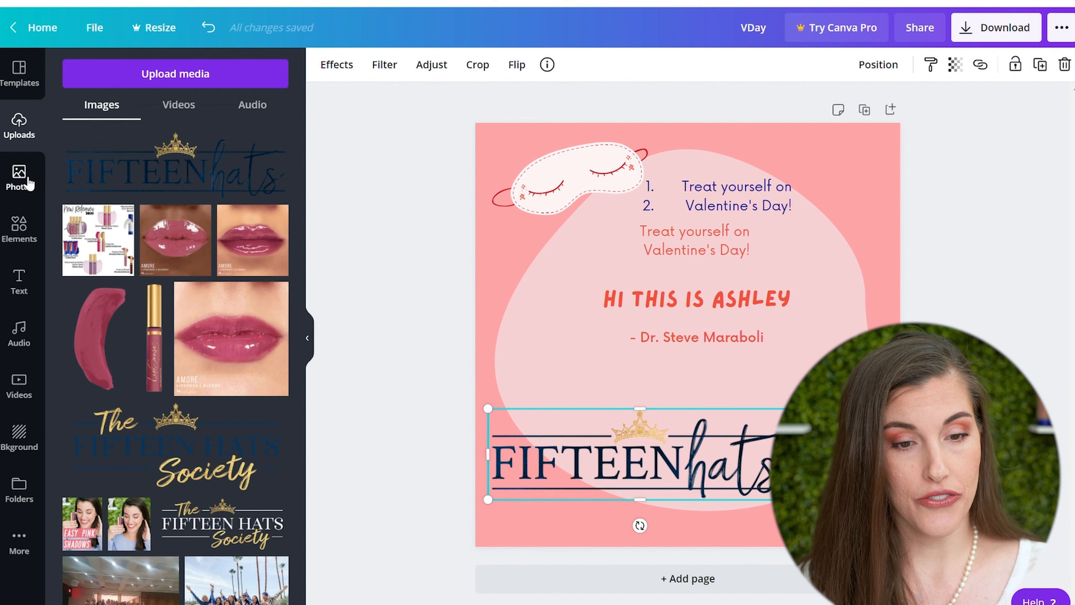
Step: Search the photo library for "eggs"
left_click(28, 183)
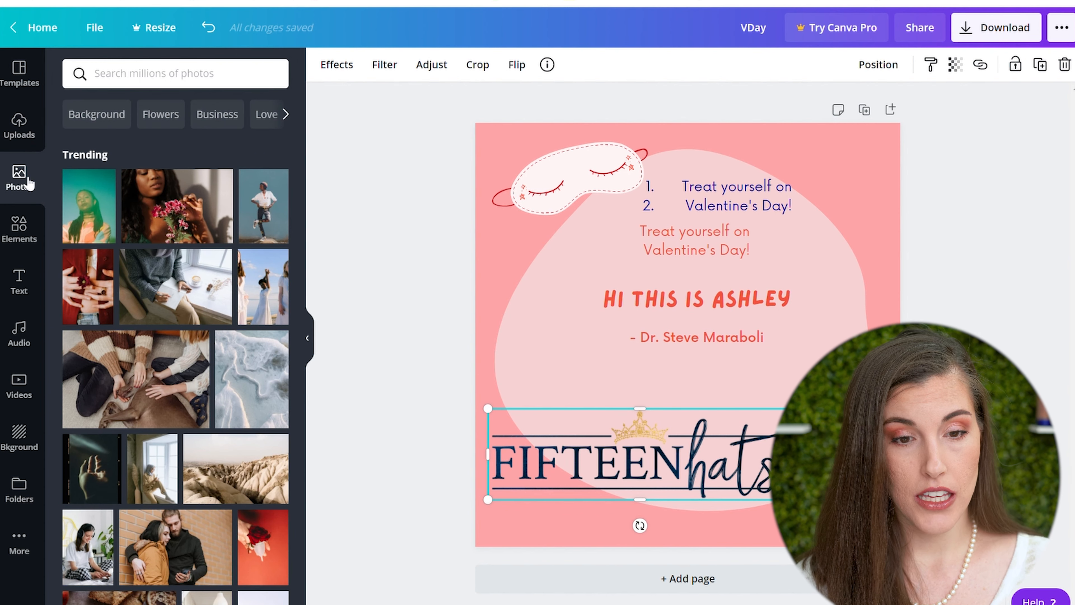
left_click(166, 79)
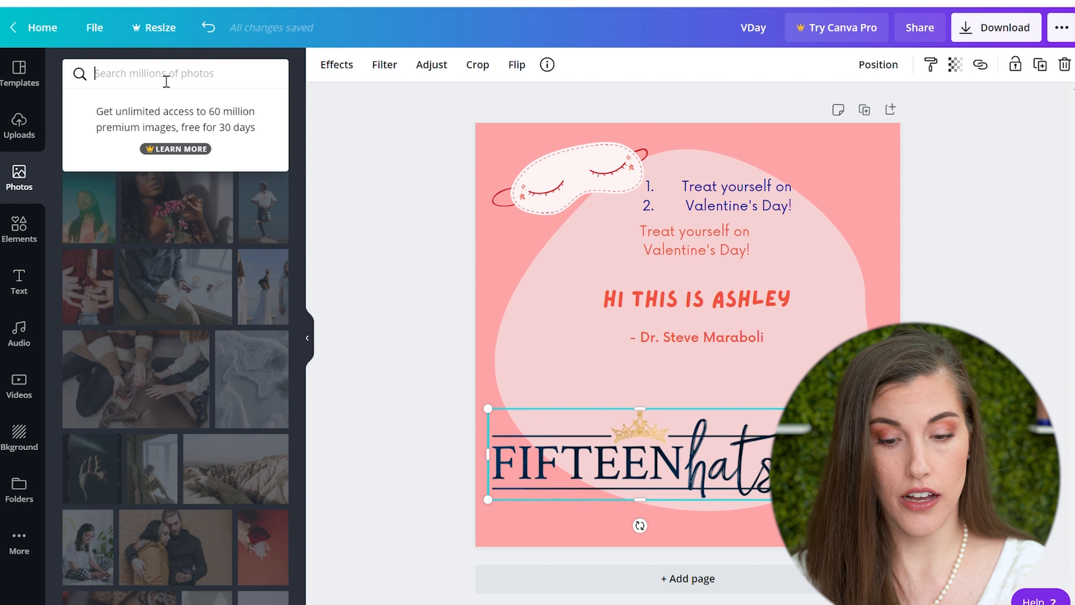
type("eggs")
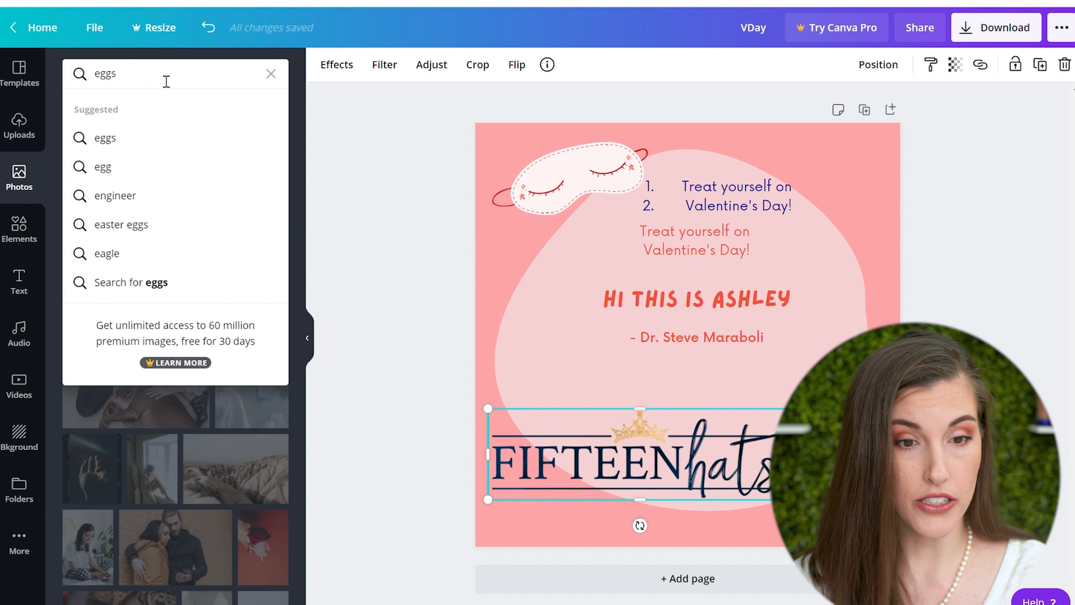
key("Return")
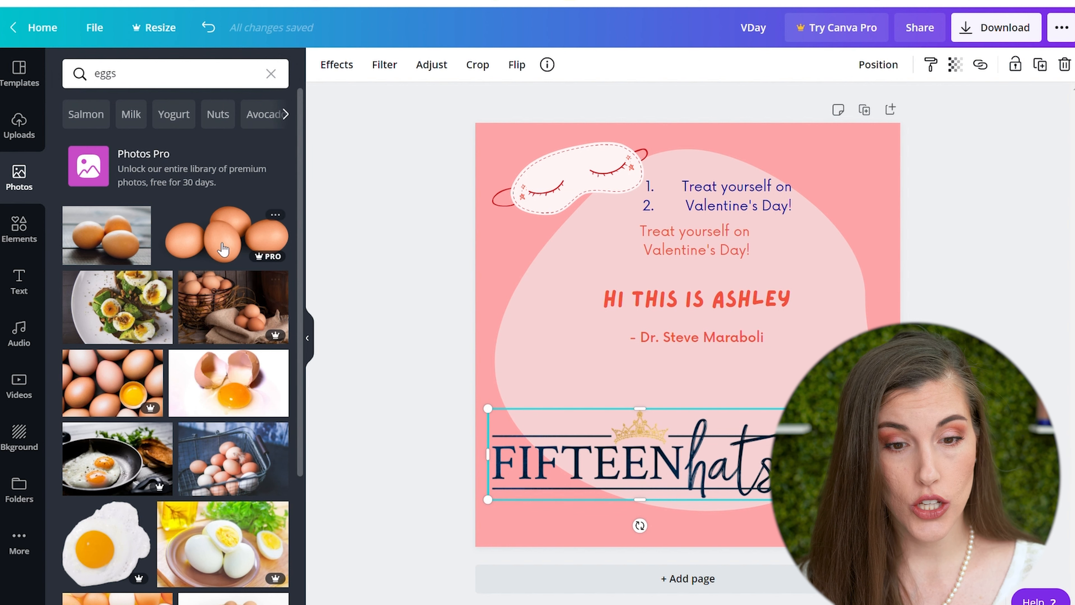
Step: Add the Pro photo of four brown eggs, shrink it to about half size and place it at the page's left edge beside the greeting
left_click(232, 242)
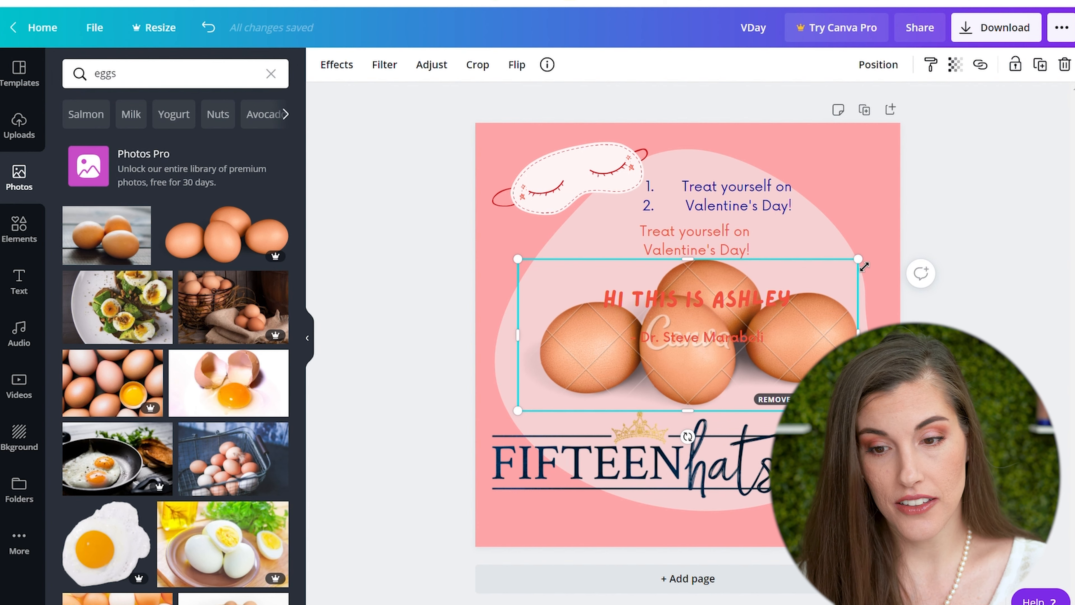
left_click_drag(864, 272, 690, 350)
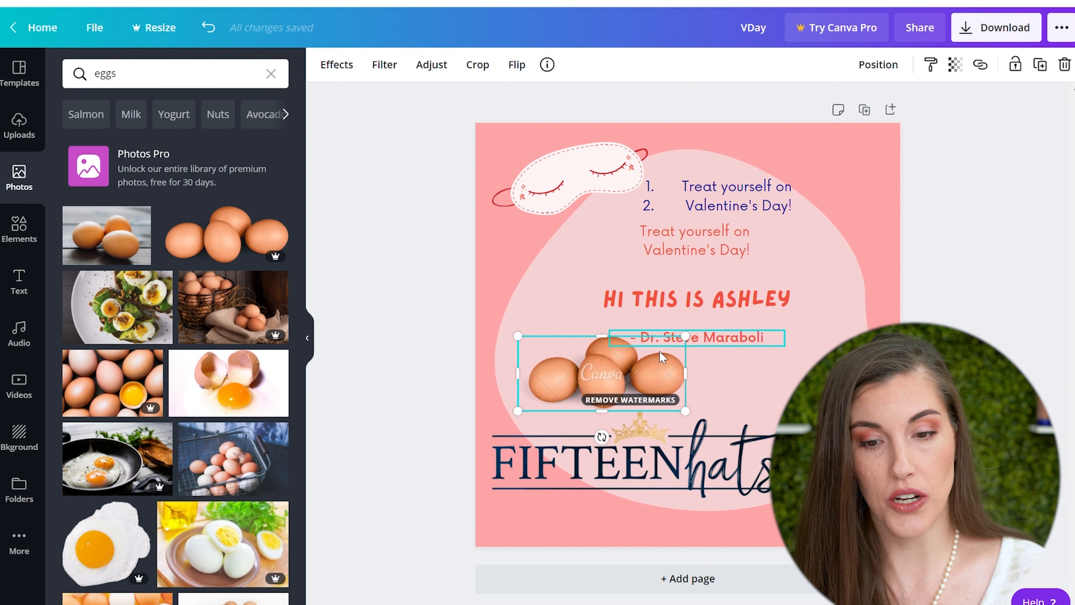
left_click_drag(591, 382, 546, 322)
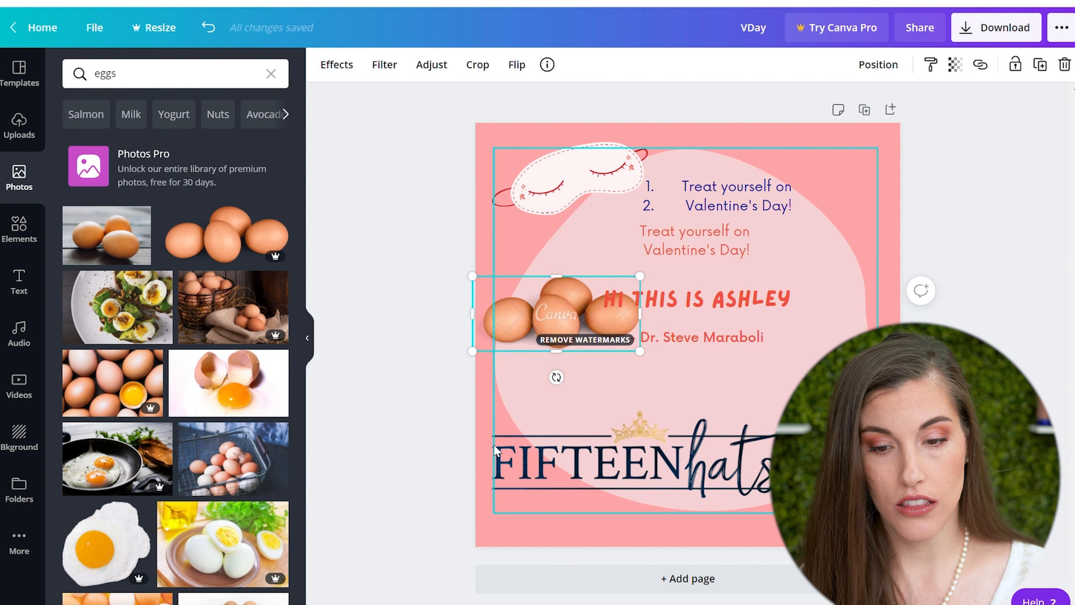
left_click(406, 510)
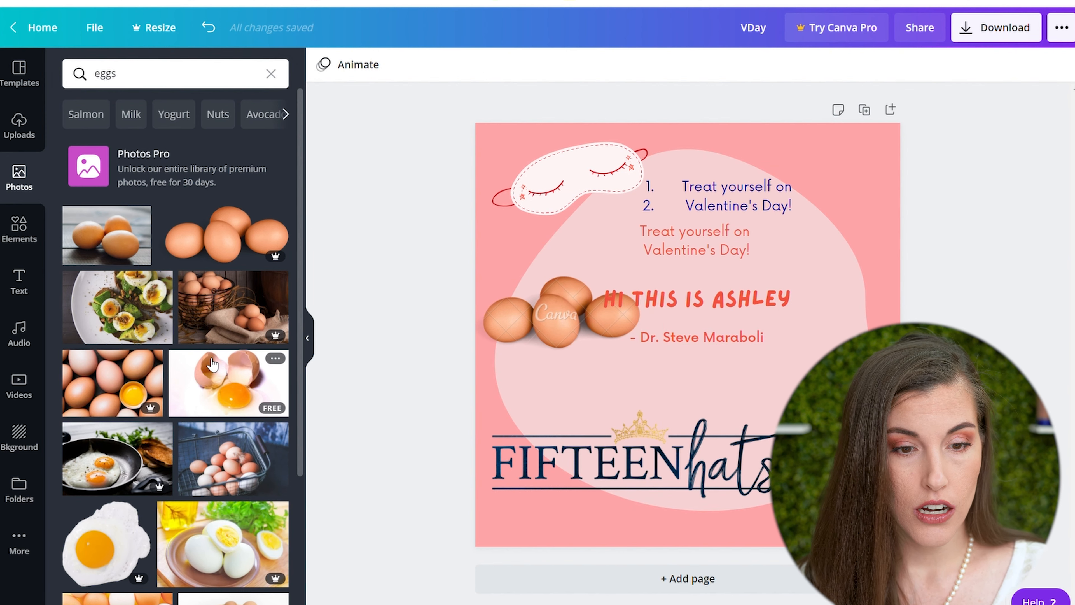
Step: Search the elements for "leopard" and place the free yellow walking leopard graphic in the page's upper-right corner
left_click(30, 244)
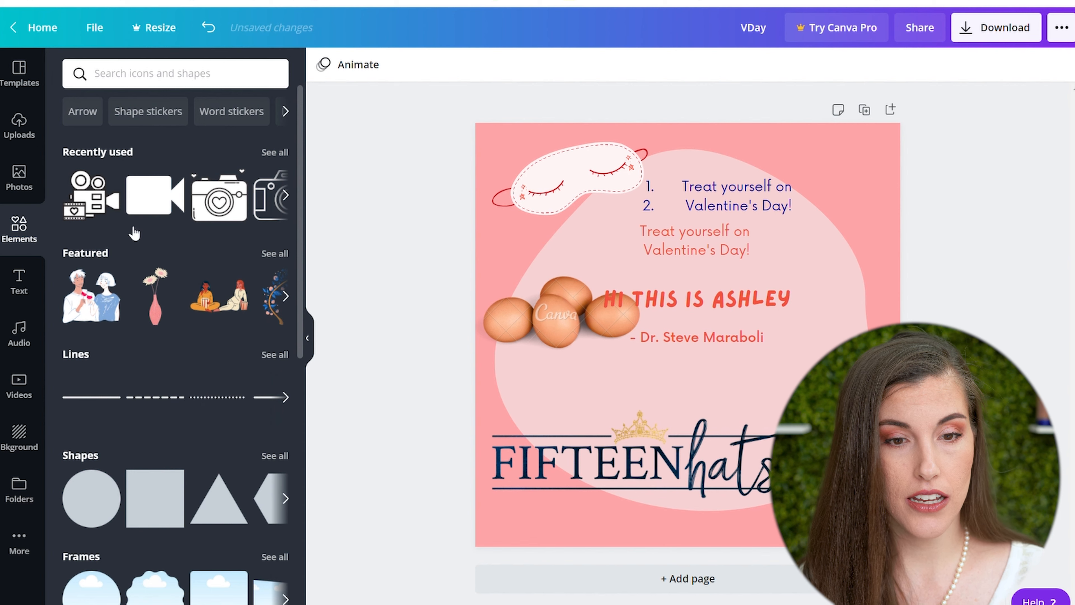
left_click(174, 89)
type("le")
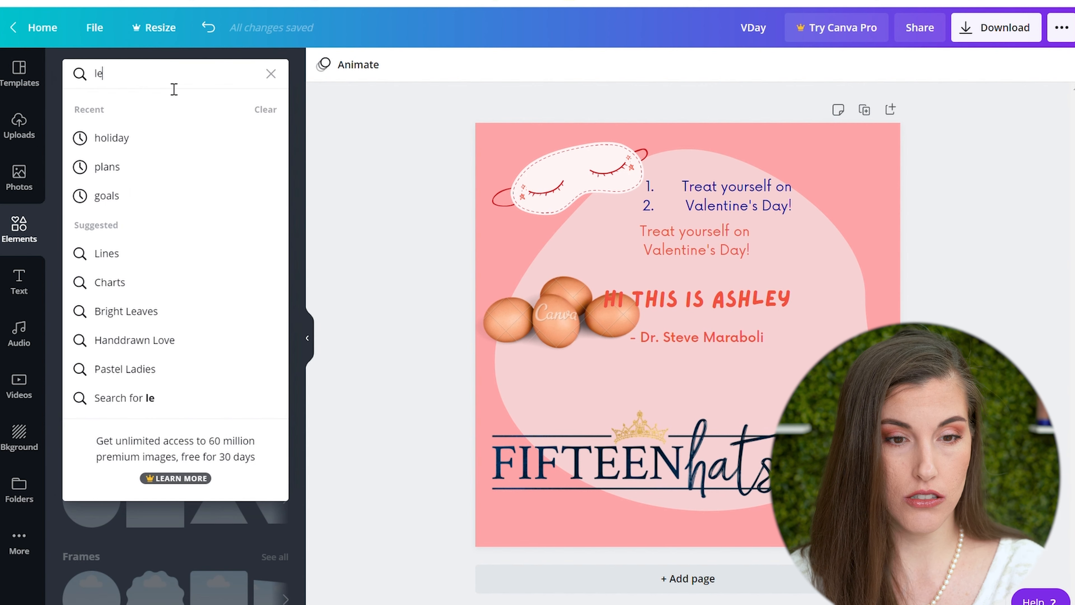
type("opard")
key("Return")
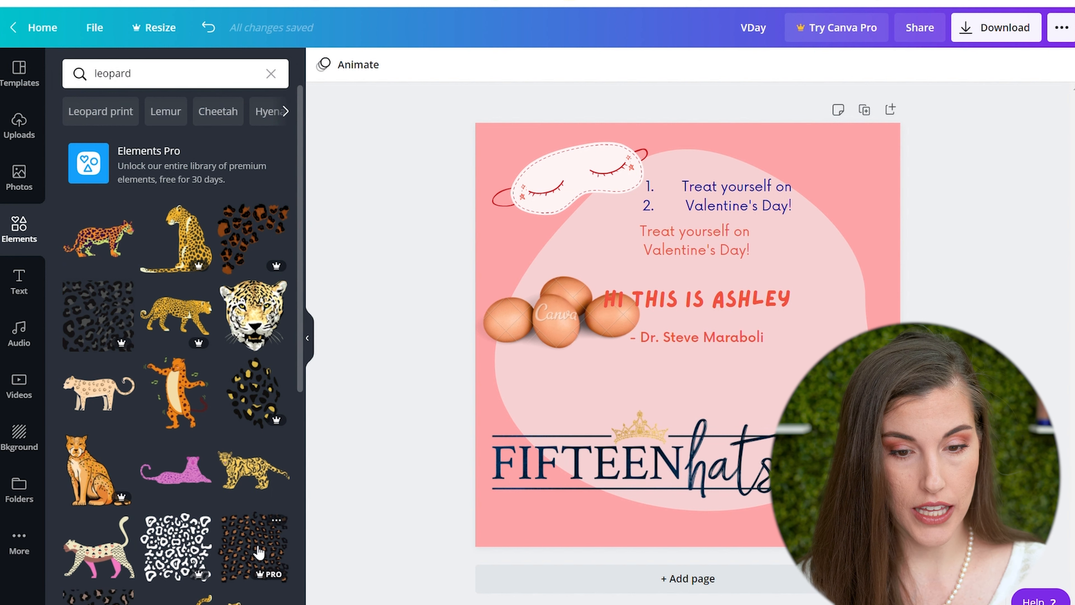
left_click(253, 471)
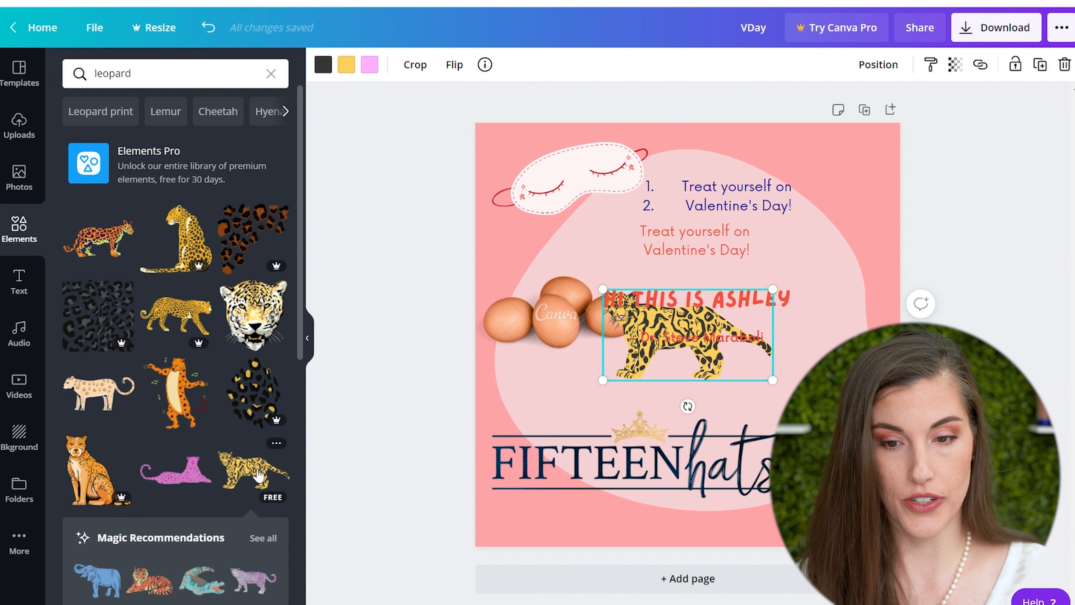
left_click_drag(673, 334, 822, 163)
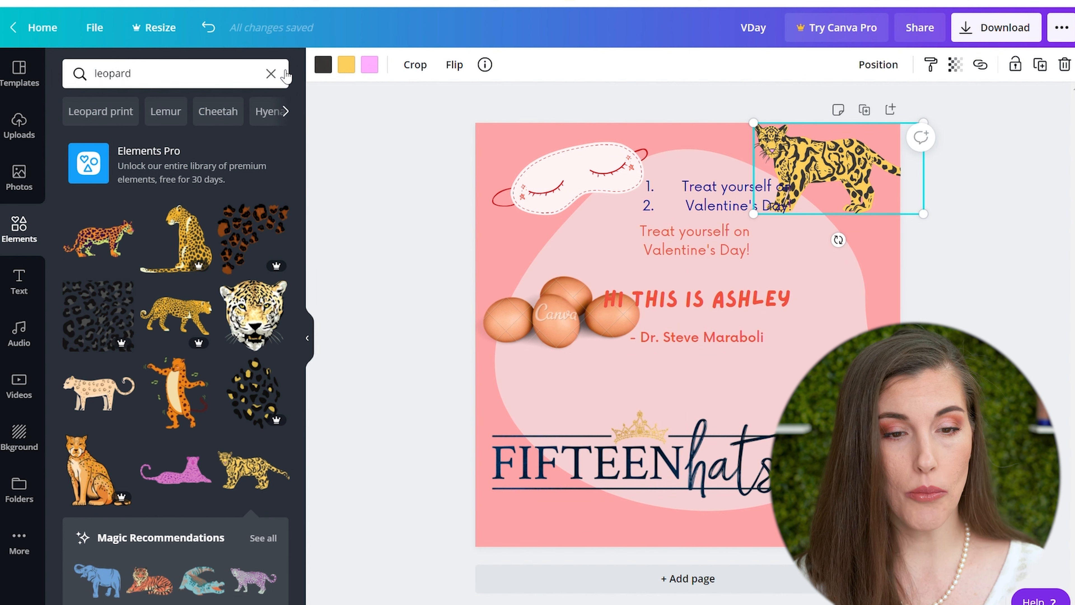
Step: Search the elements for "dots" and add the free animated ring of white dots to the page
left_click(271, 74)
type("d")
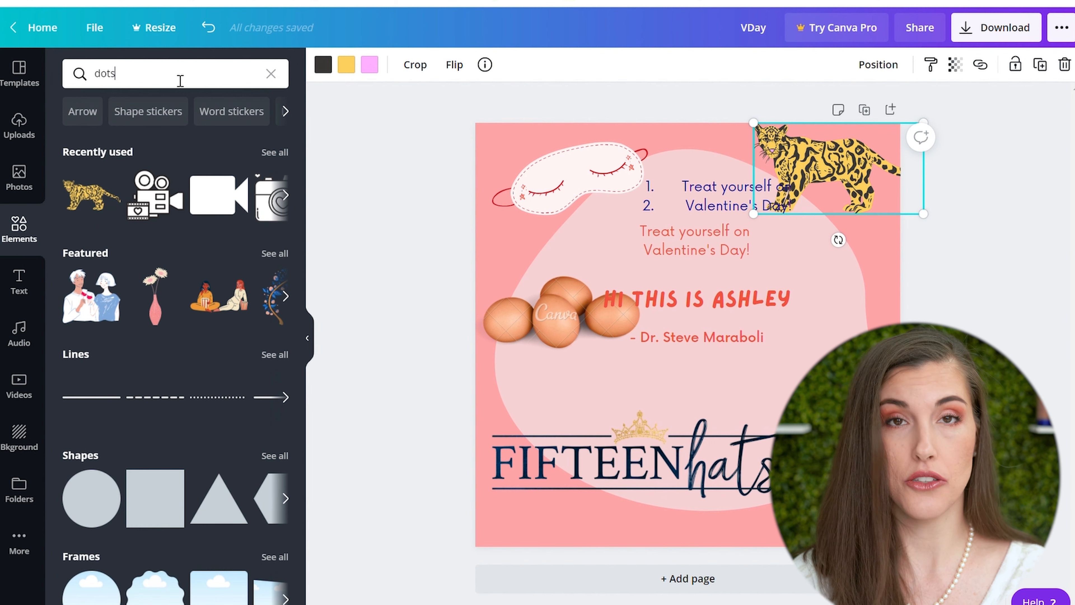
type("ots")
key("Return")
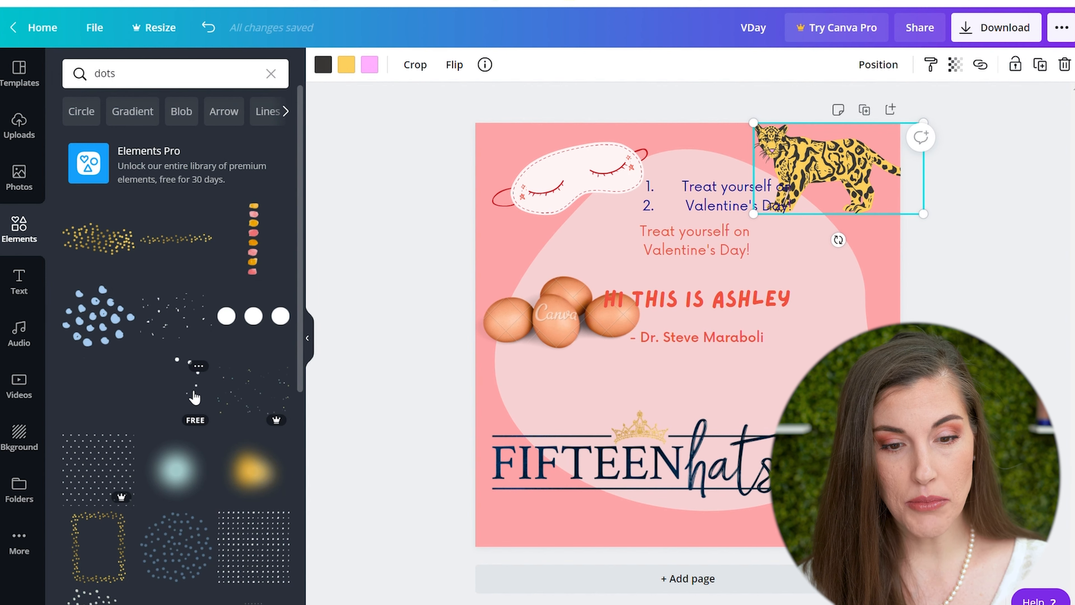
left_click(195, 397)
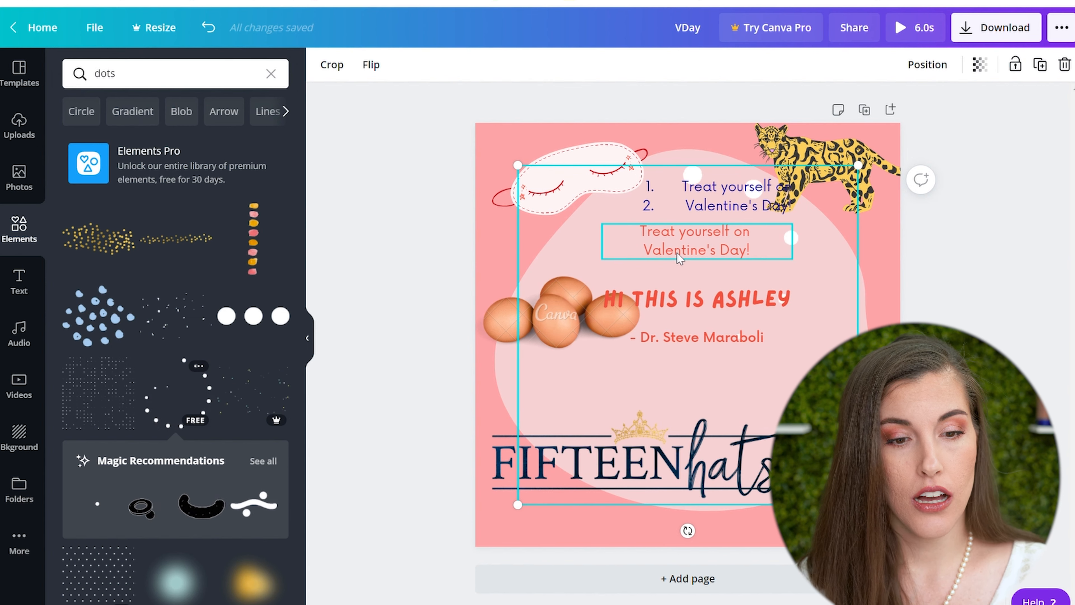
Step: Add the green WORKOUT font combination, replace its wording with the first name in capitals, and add the NOW SHOWING font combination
left_click(19, 282)
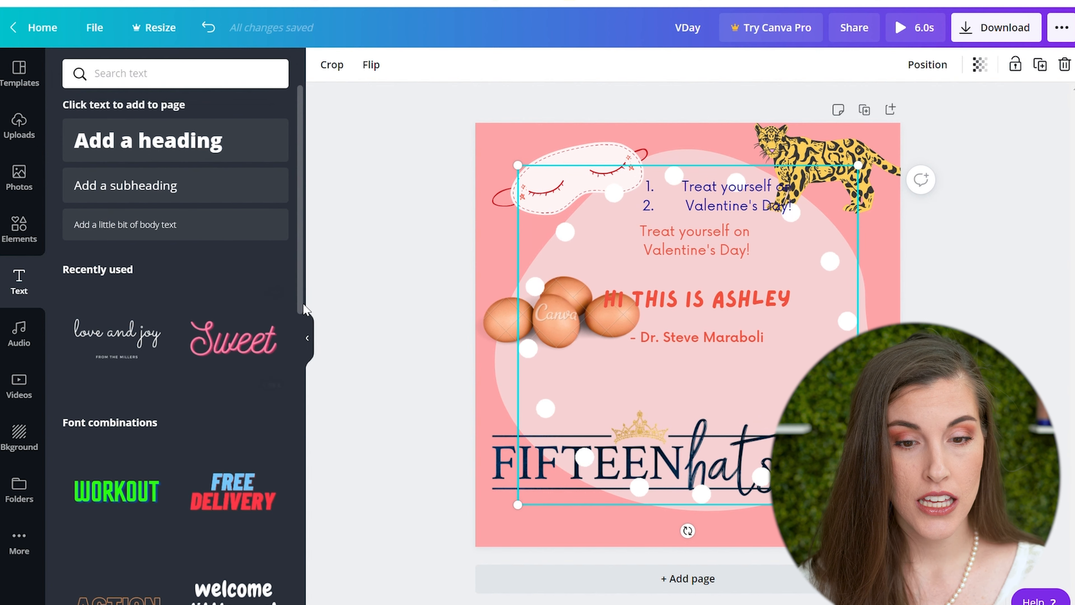
scroll(296, 292, "down", 6)
scroll(261, 411, "up", 6)
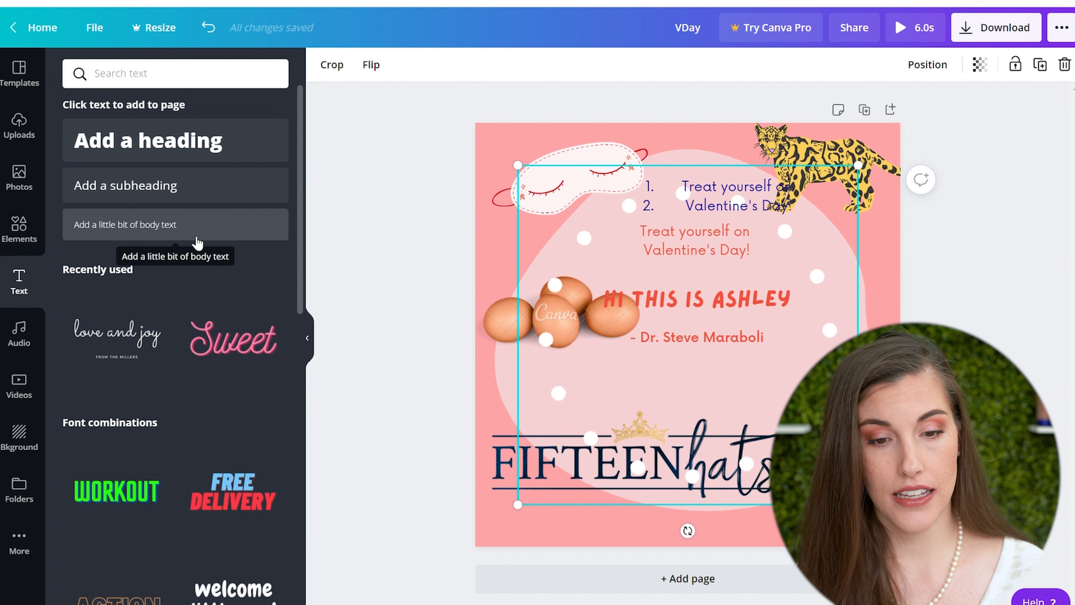
left_click(131, 487)
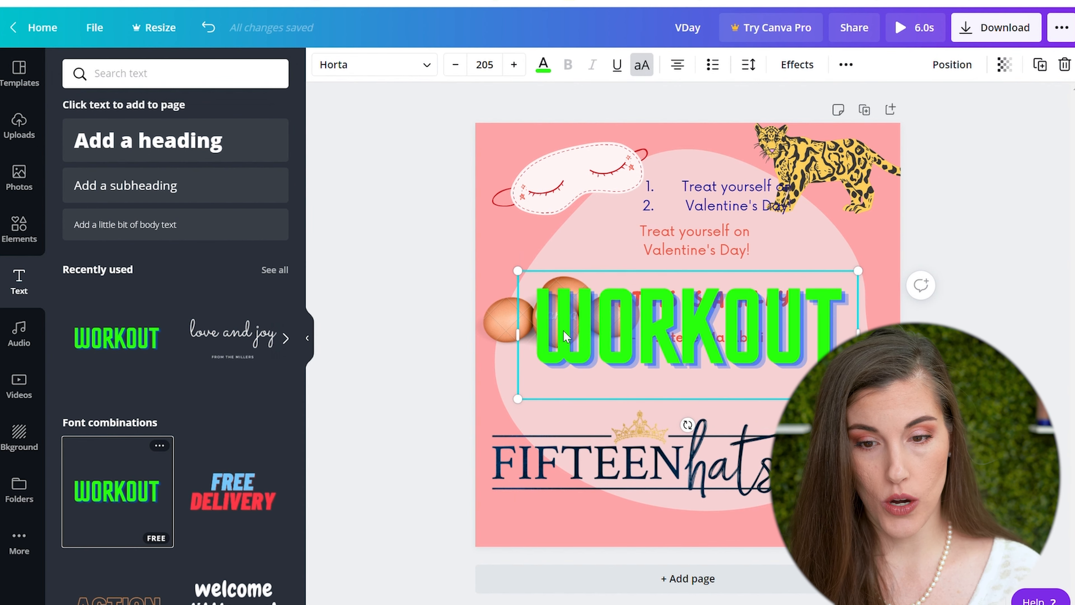
double_click(709, 330)
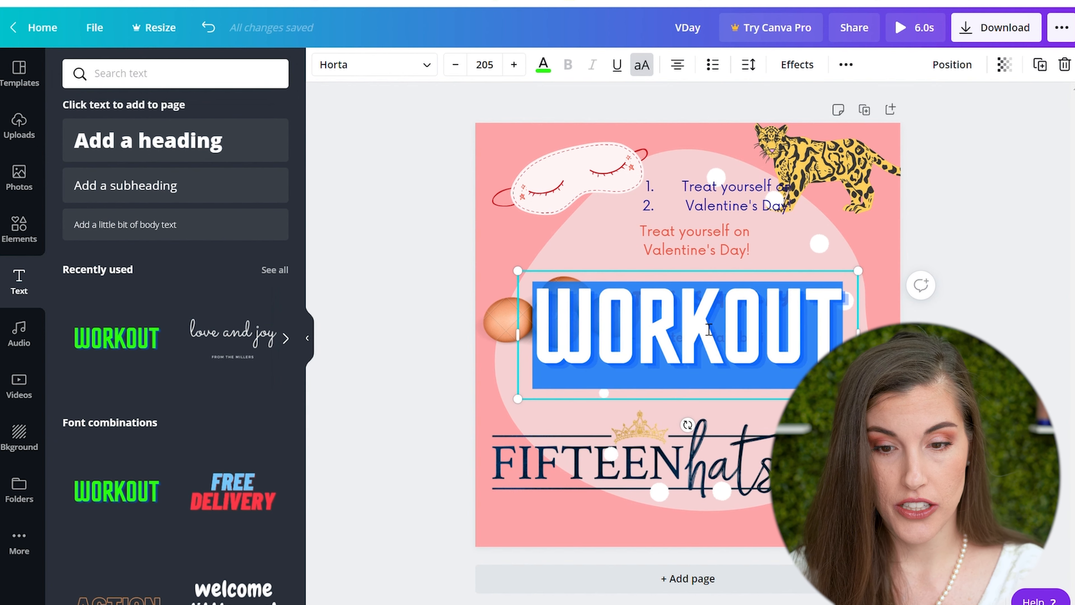
type("ASHLEY")
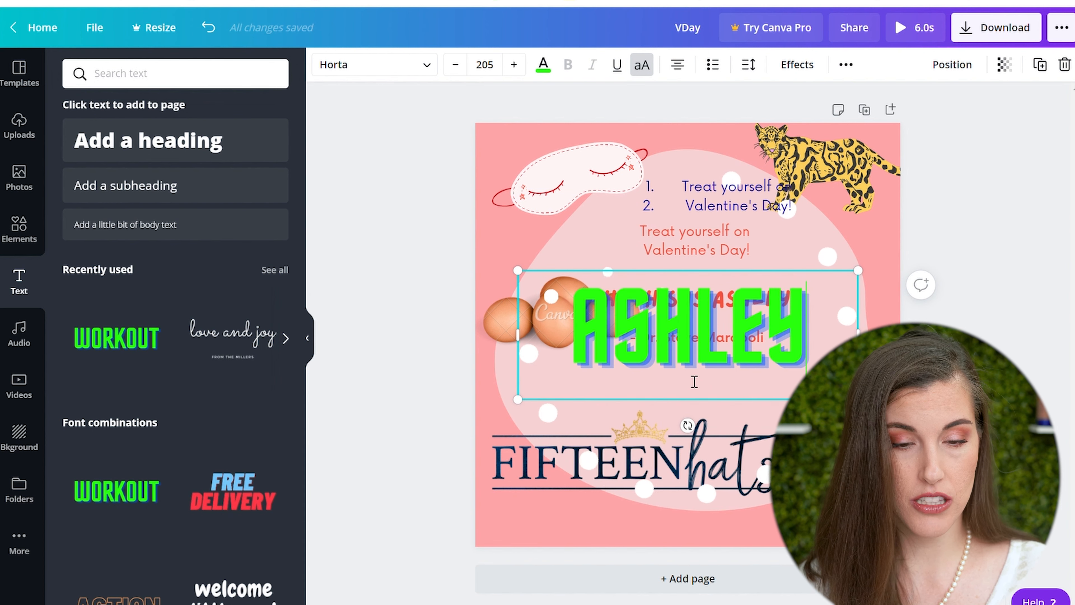
left_click_drag(298, 169, 283, 344)
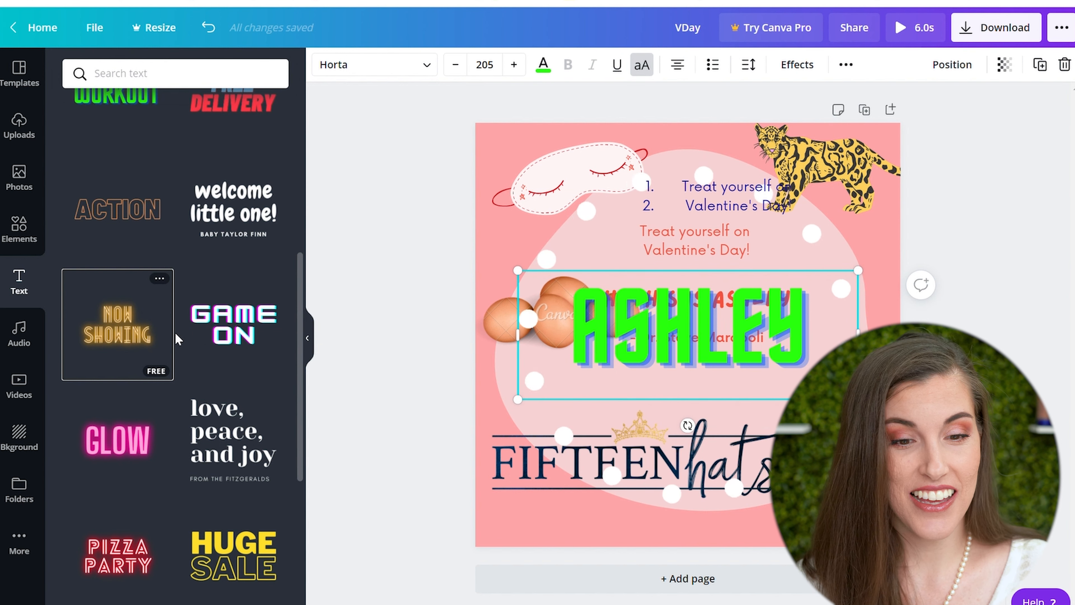
Step: Preview the free Epic track "Video Game Blockbuster" and add it to the design as its audio
left_click(19, 332)
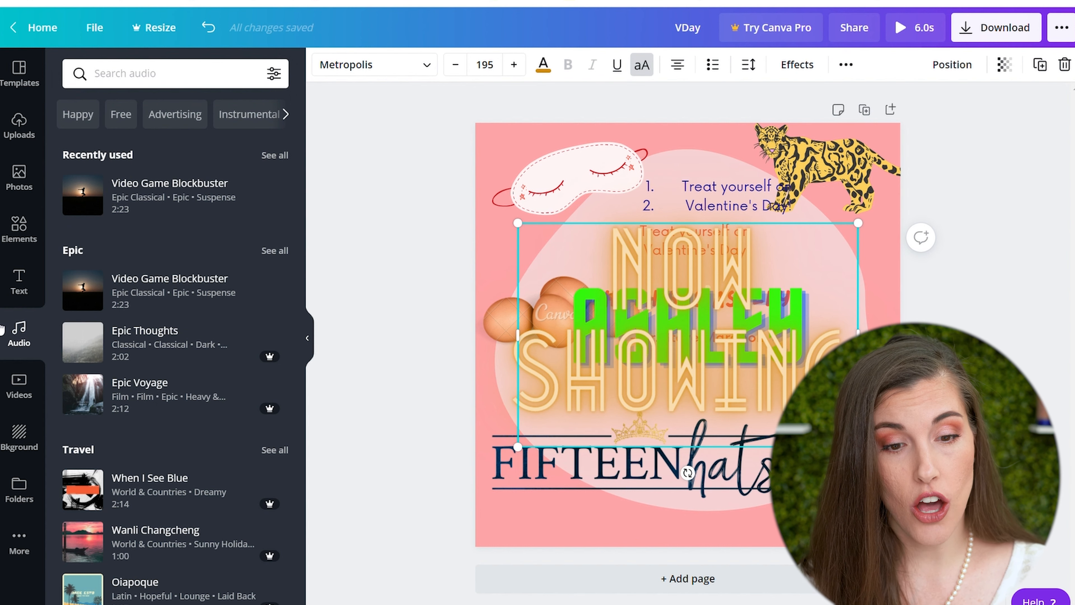
left_click(83, 294)
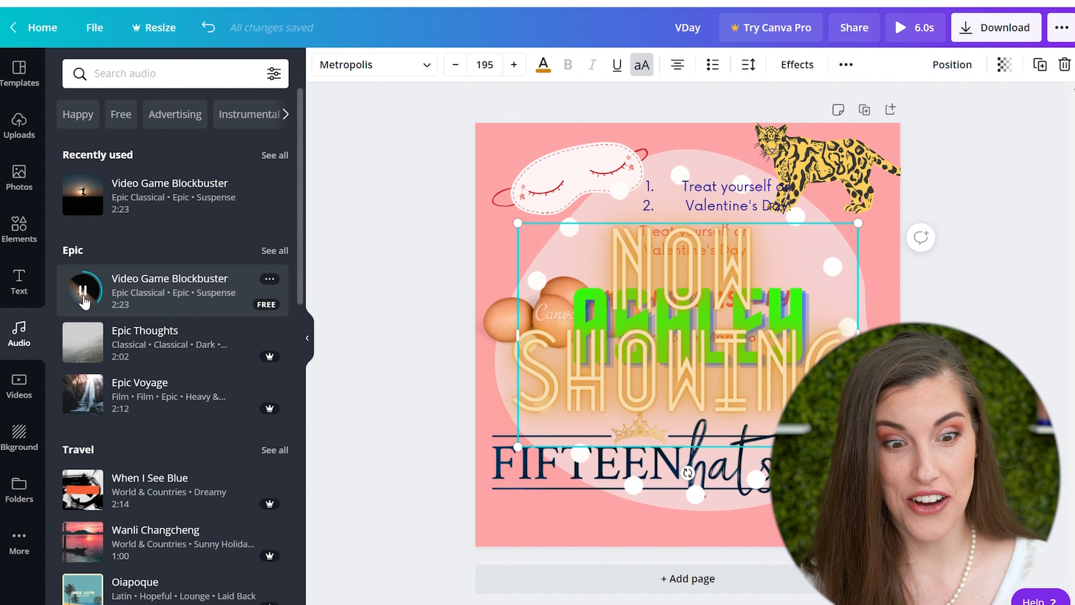
left_click(185, 298)
left_click_drag(246, 297, 330, 297)
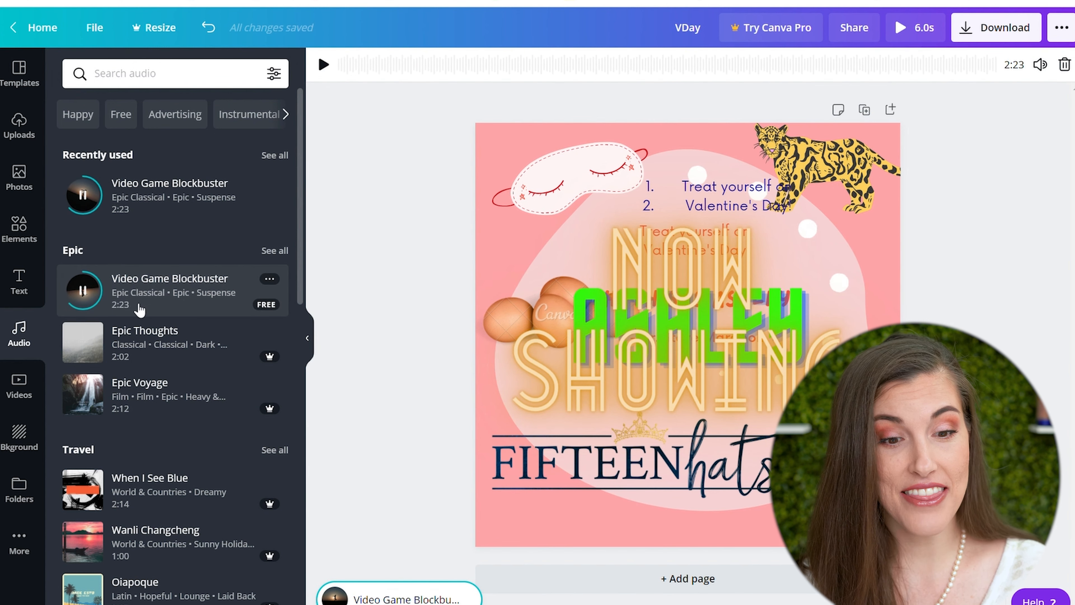
left_click(84, 291)
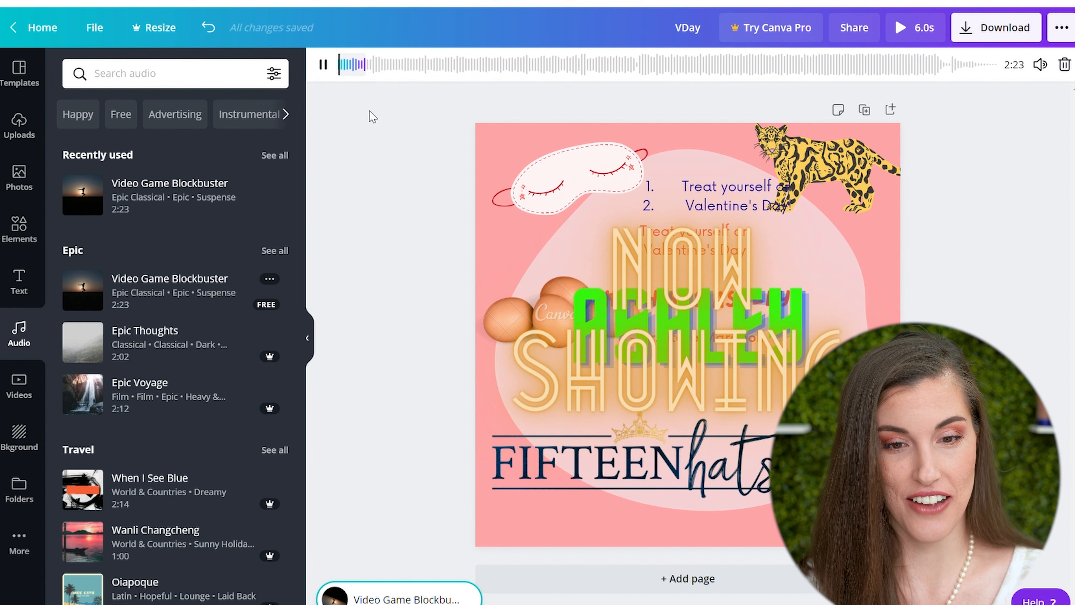
Step: Shift the soundtrack's used portion to about a quarter of the way into the track and stop playback
left_click(326, 65)
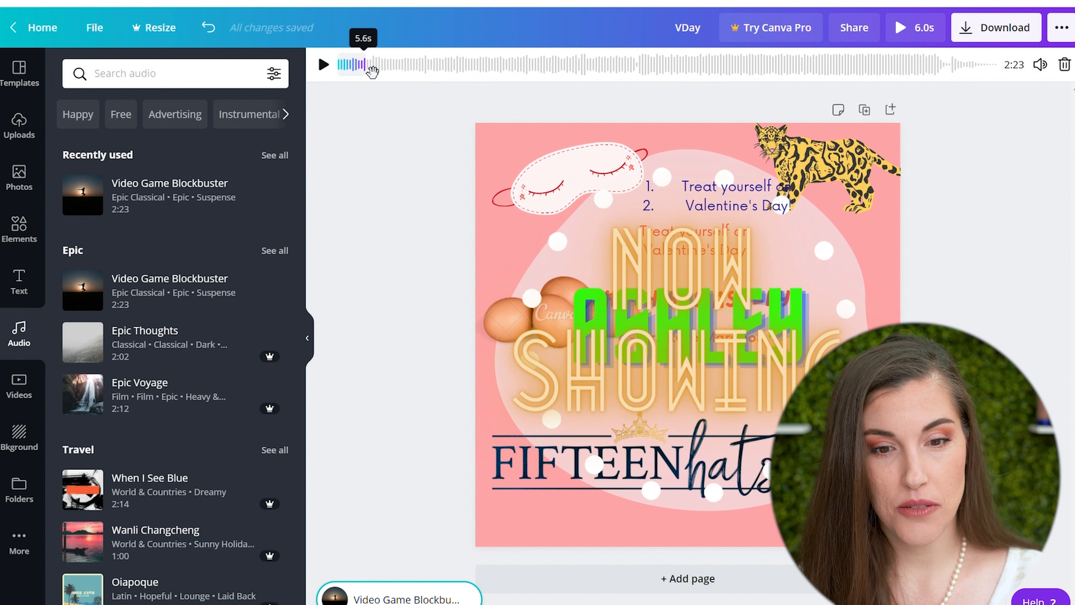
left_click_drag(373, 71, 524, 79)
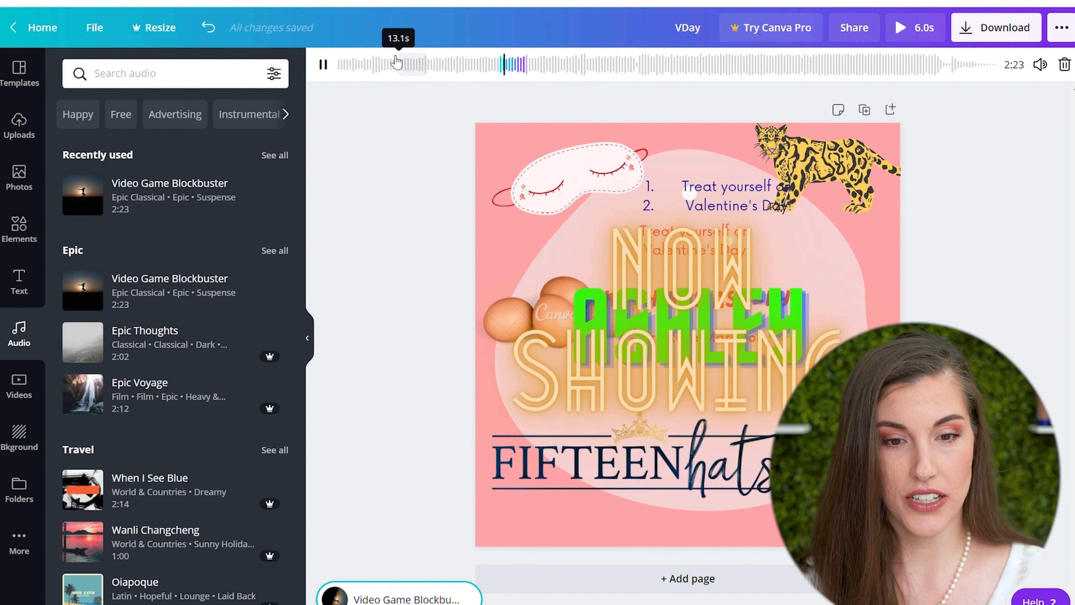
left_click(325, 66)
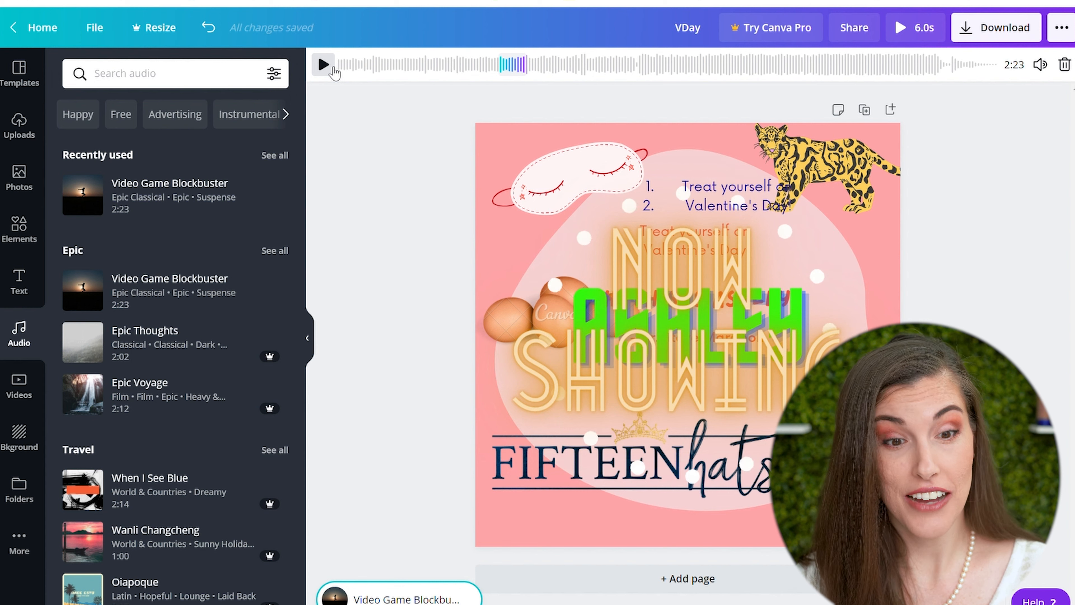
Step: View the video library, the background library and the design folders
left_click(35, 380)
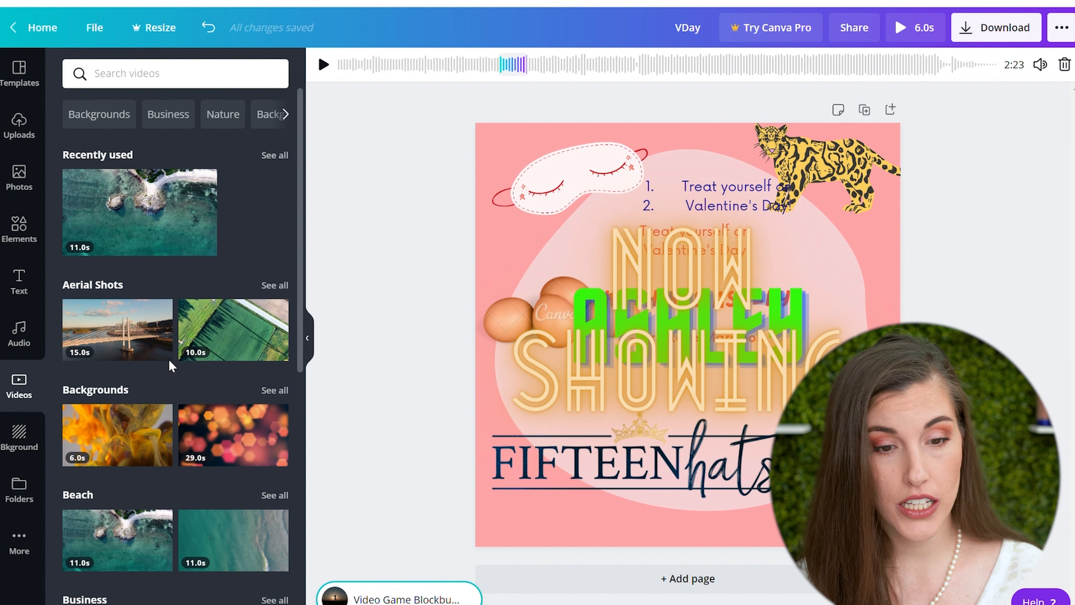
left_click(13, 434)
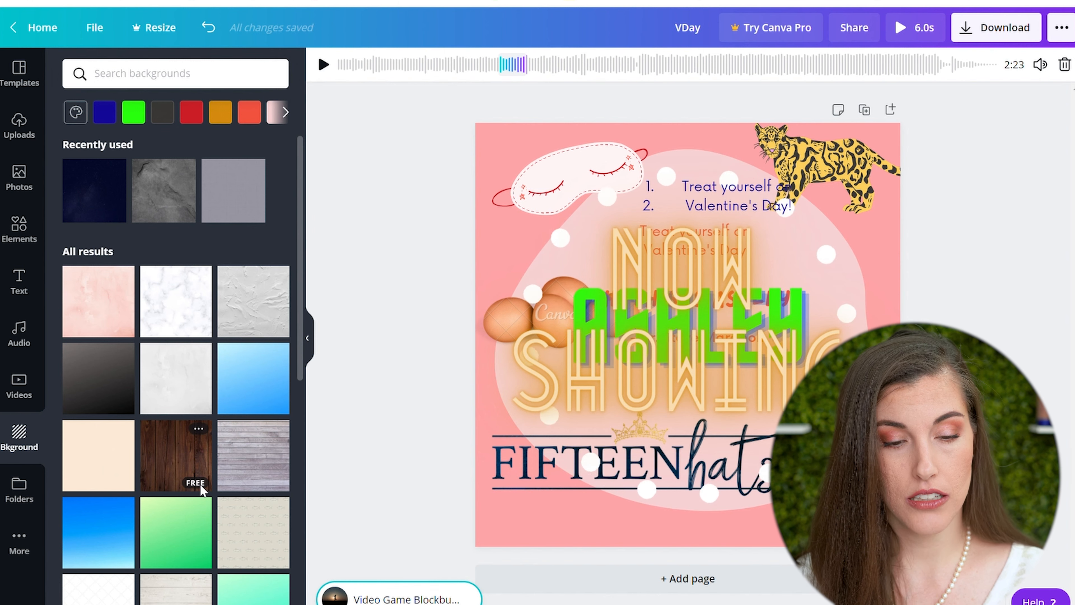
left_click(4, 503)
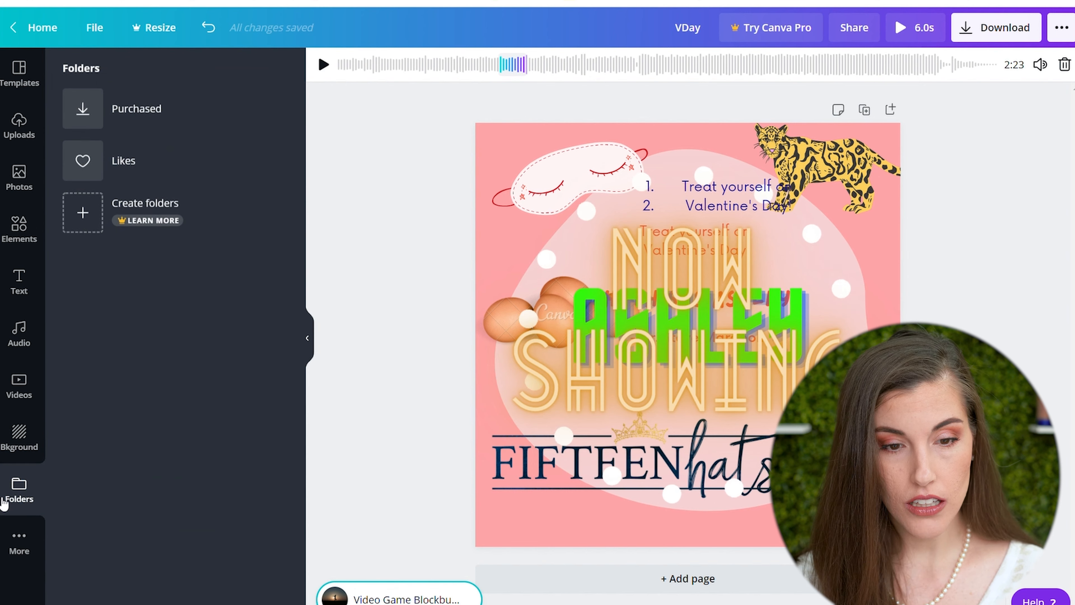
Step: Add the headset-with-gear graphic from the Likes folder to the page and color its microphone bright green
left_click(76, 161)
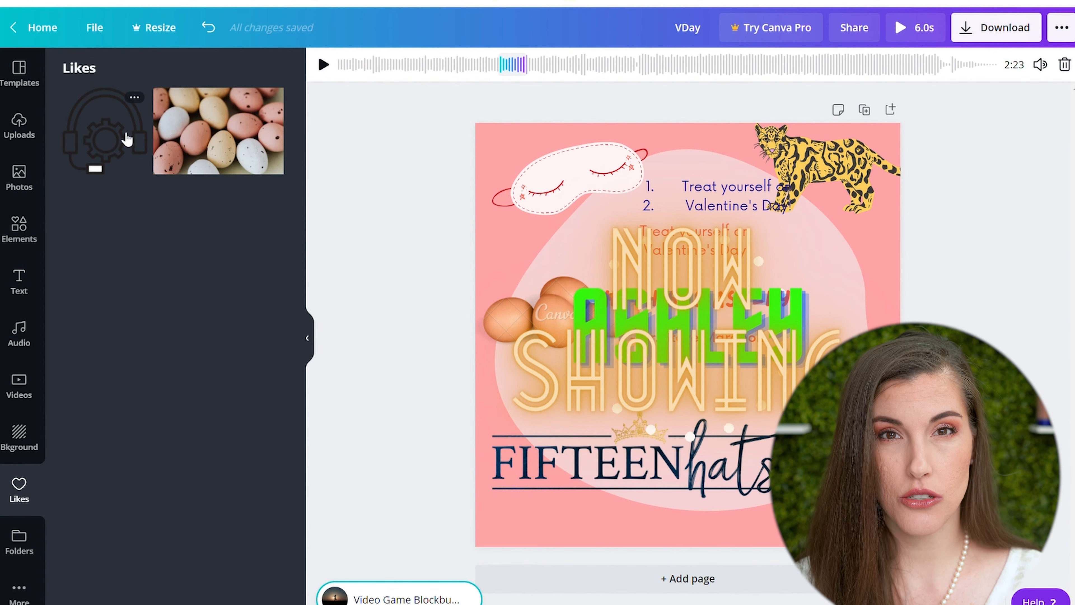
left_click(127, 139)
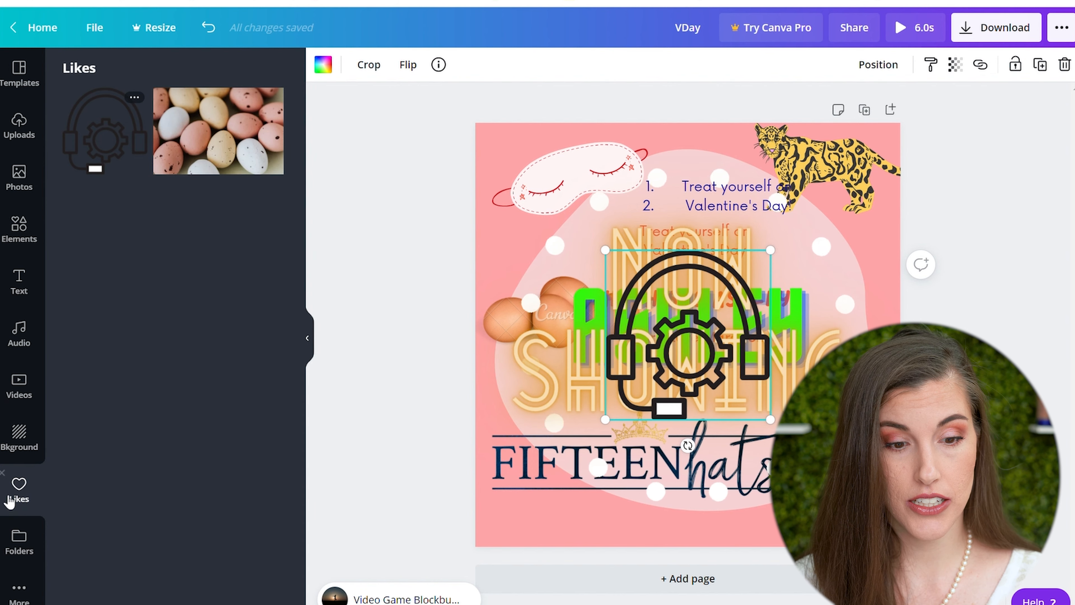
left_click(3, 472)
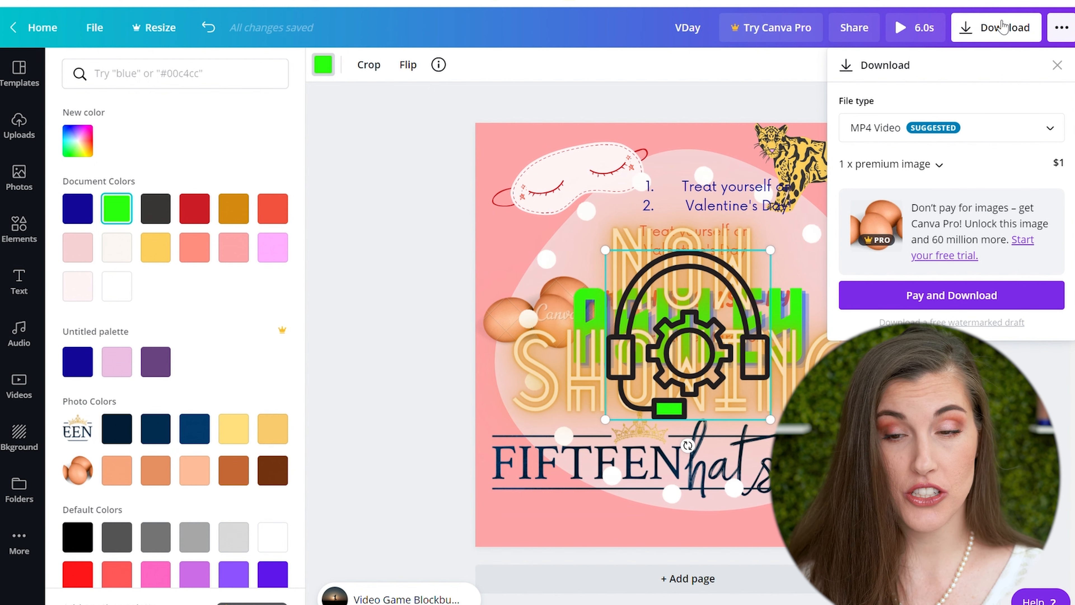
Step: Review the available download file types and keep MP4 Video selected
left_click(954, 138)
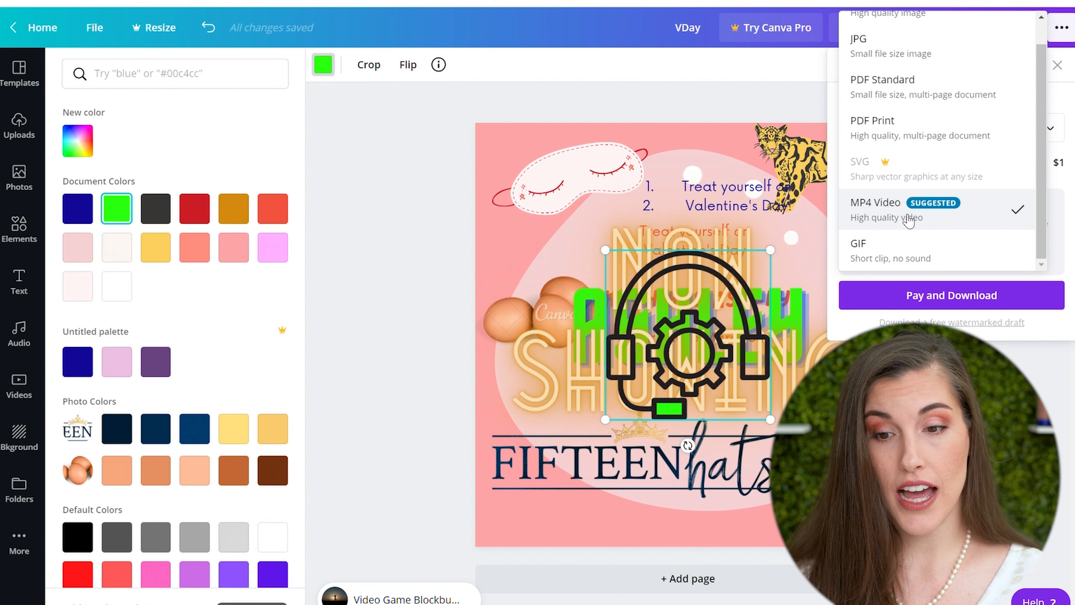
left_click(942, 219)
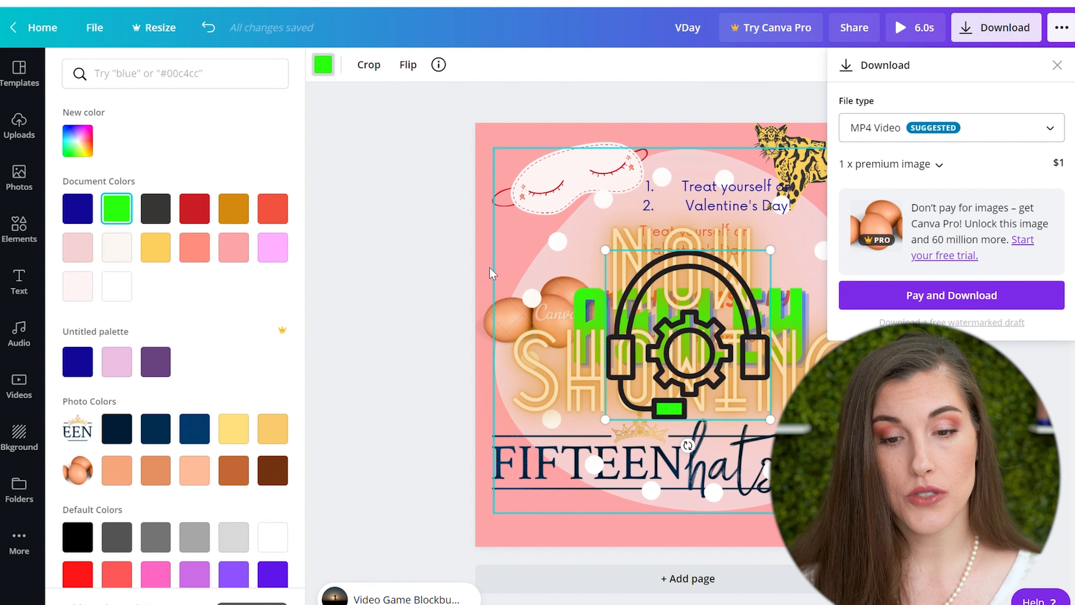
Step: Delete the premium eggs photo from the page and reopen the download options
left_click(486, 324)
key("Delete")
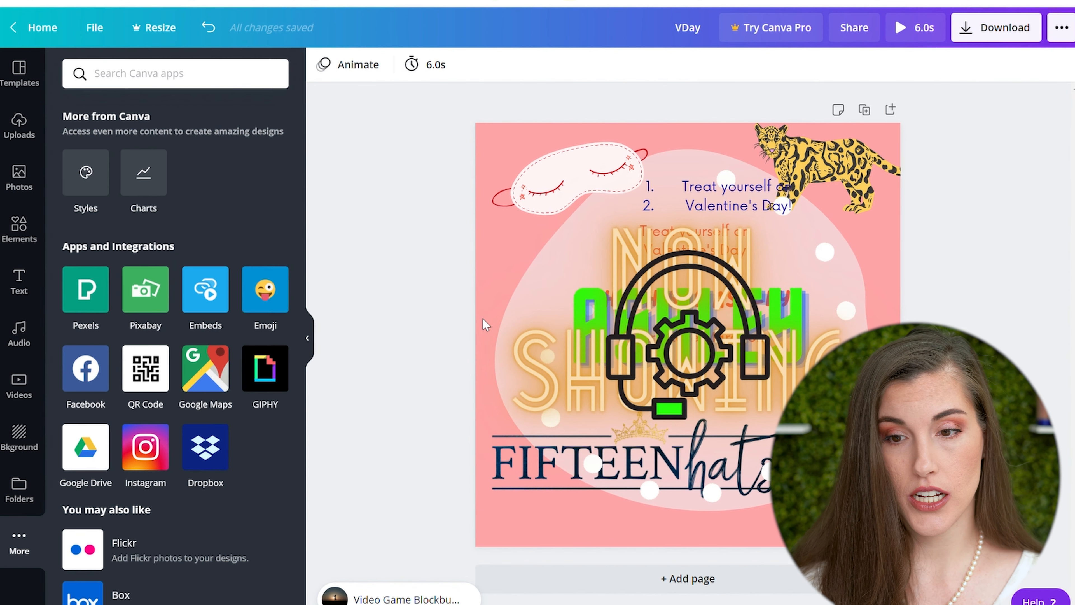
left_click(1023, 28)
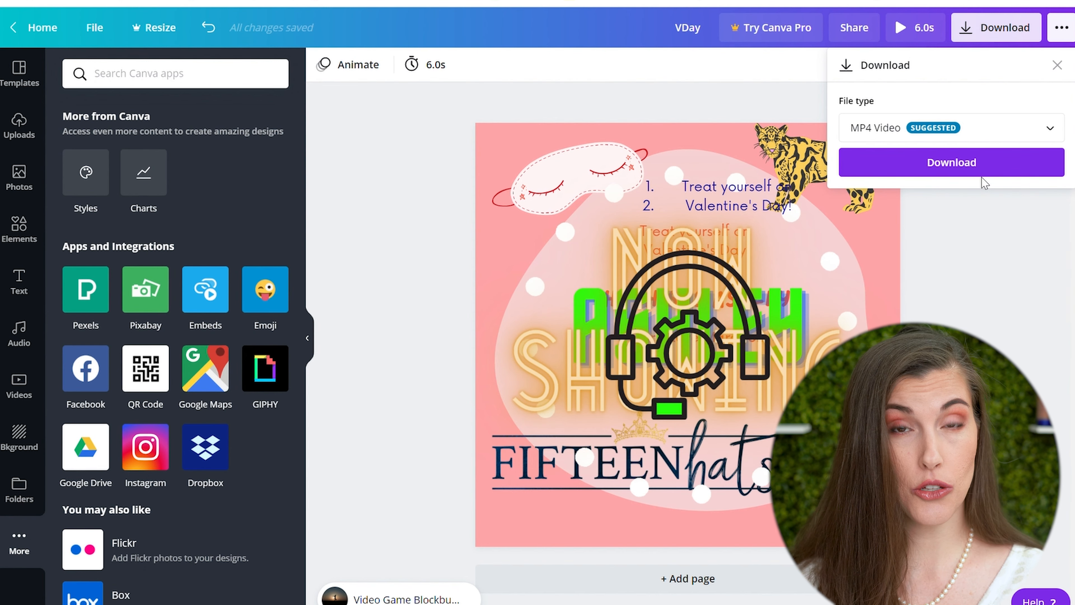
Step: Examine the publishing options, including the full list of sharing destinations
left_click(1069, 31)
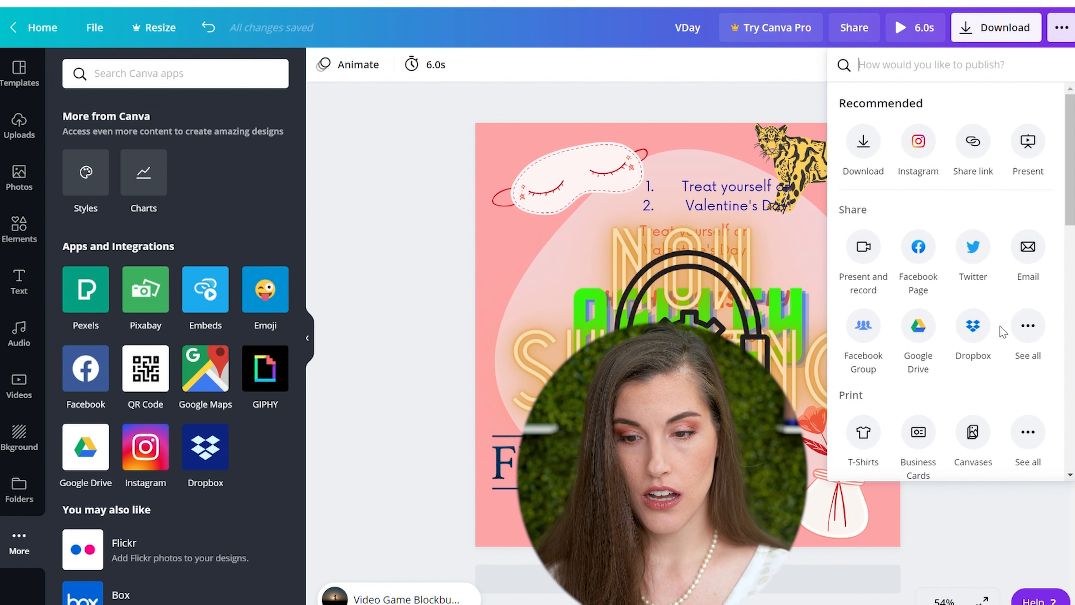
left_click(1029, 326)
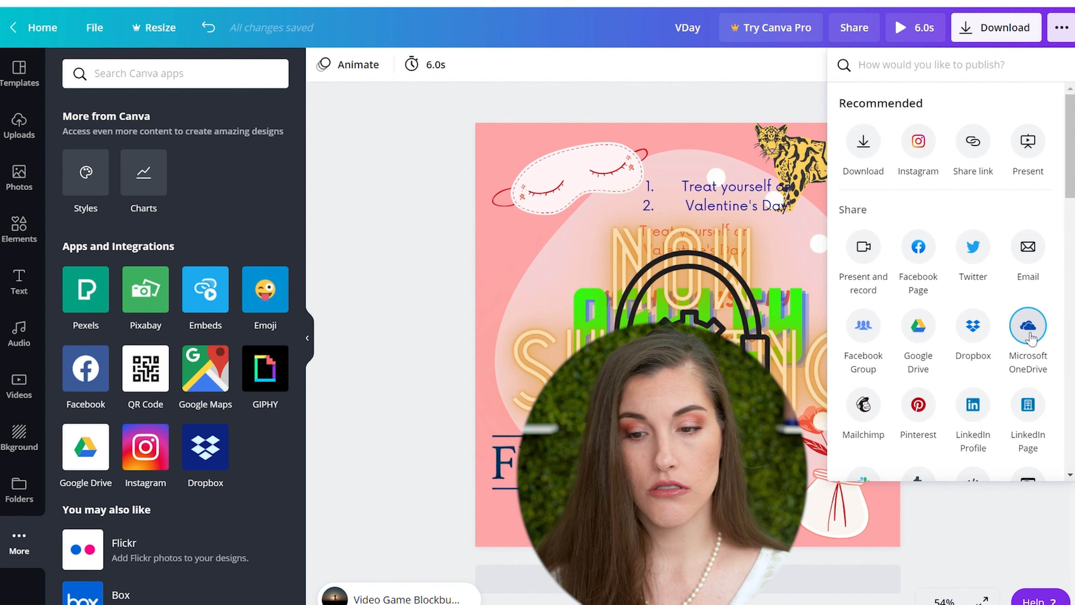
left_click_drag(1071, 173, 1071, 242)
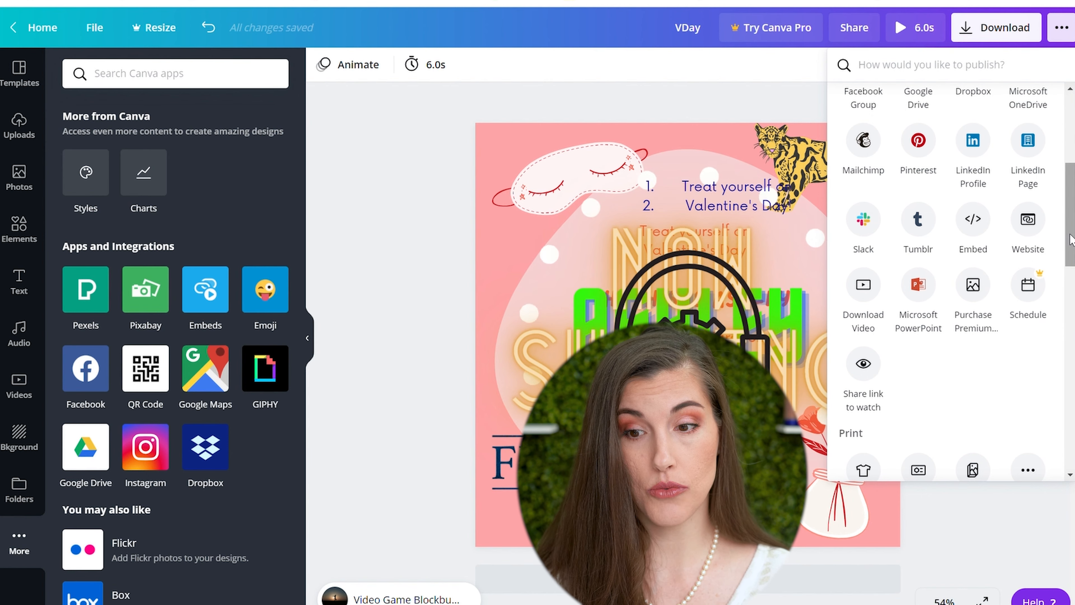
scroll(1070, 242, "up", 5)
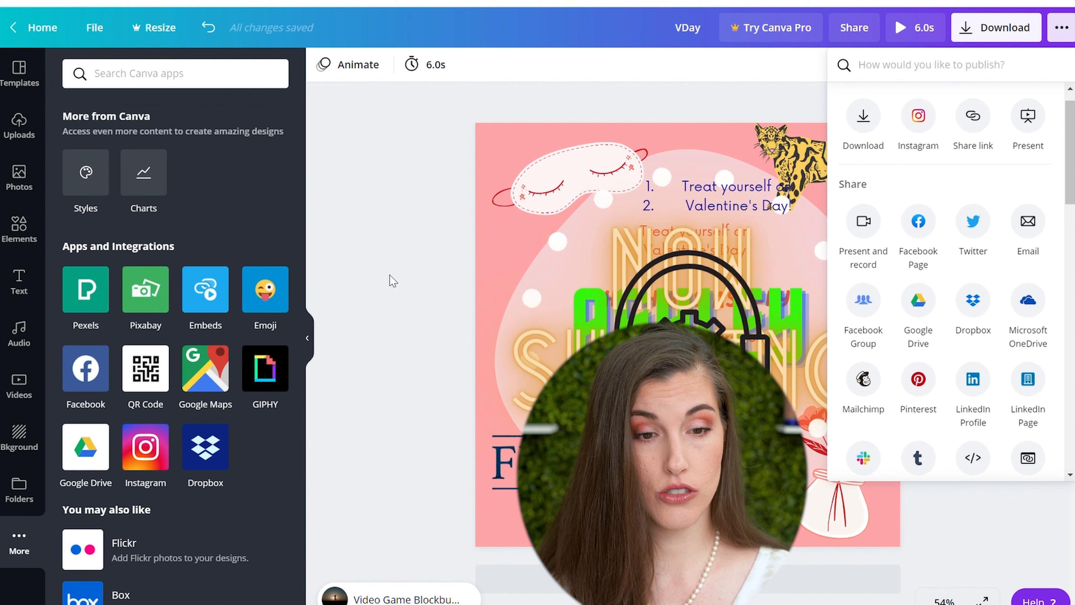
Step: Return to the home page and create a new blank Facebook Post design
left_click(36, 28)
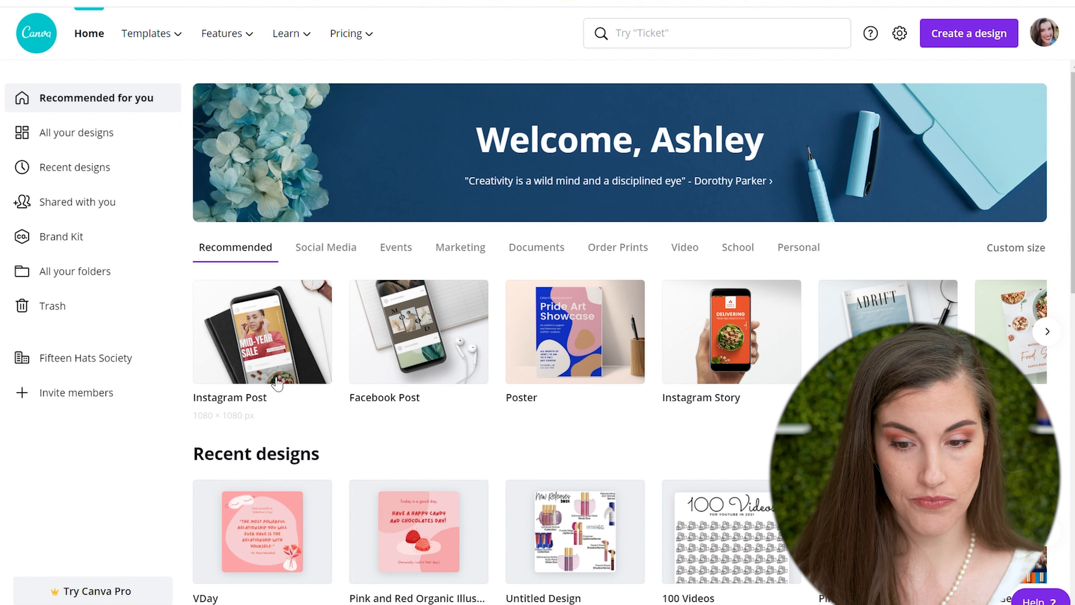
left_click(988, 31)
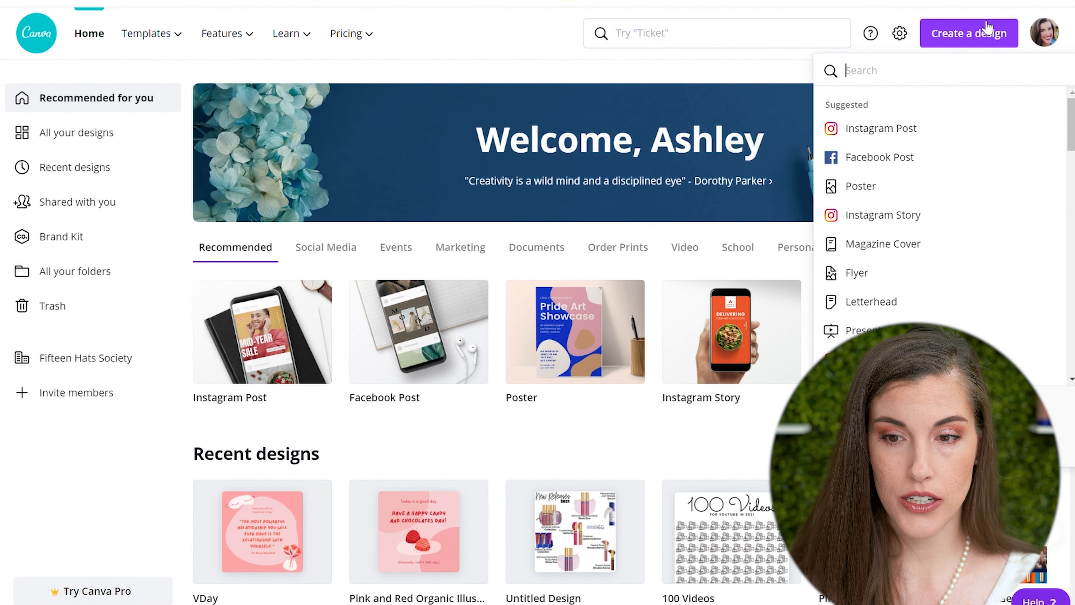
left_click(908, 159)
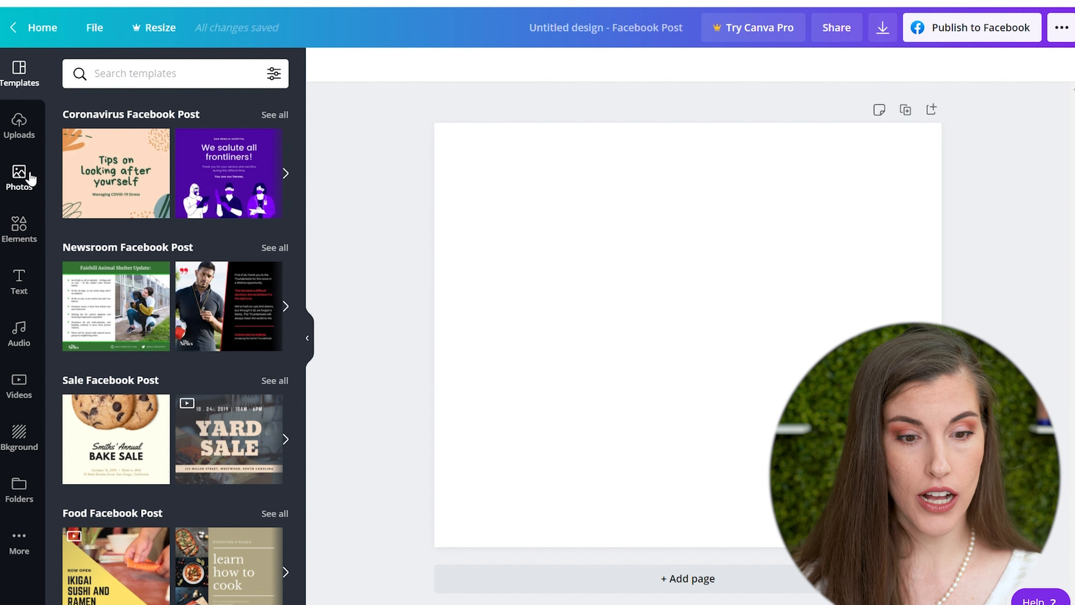
Step: Set the blank Facebook Post's background color to pink
left_click(27, 439)
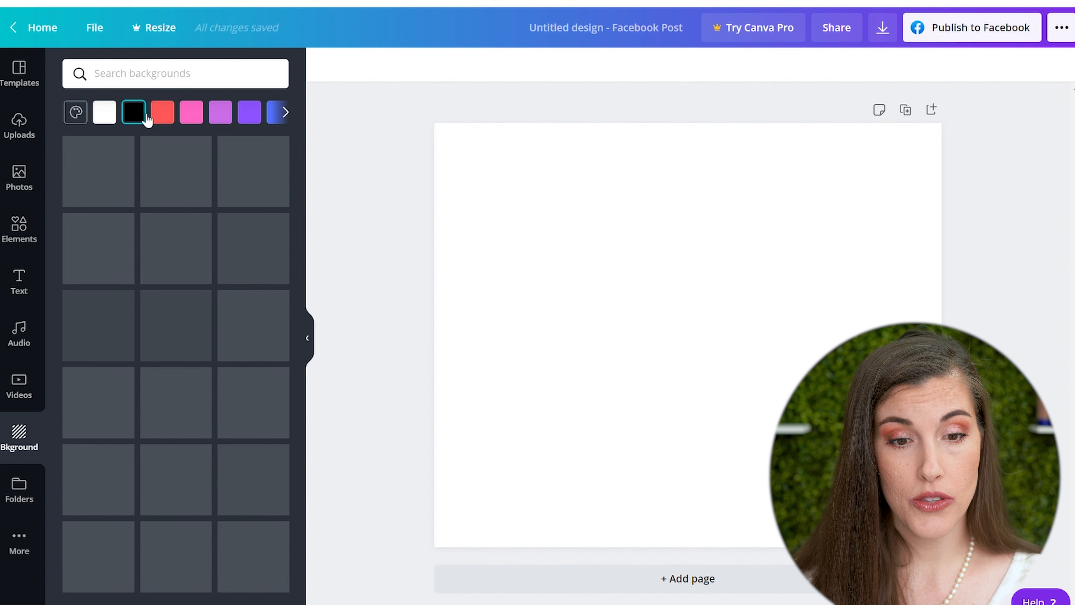
left_click(191, 116)
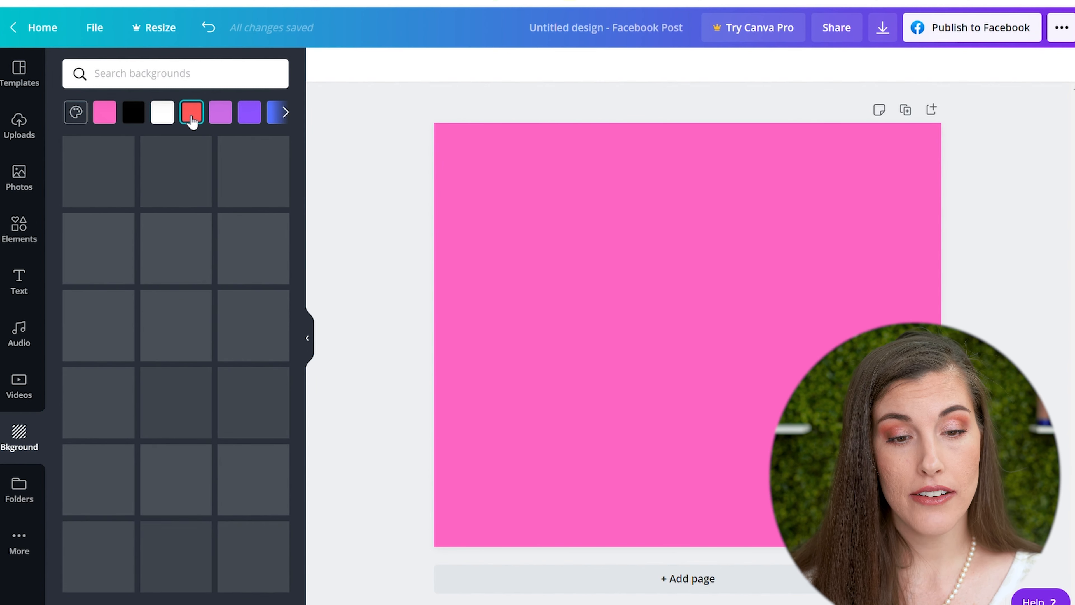
Step: Search the backgrounds for "stars" and apply the dark circular star-trail image as the page background
left_click(169, 83)
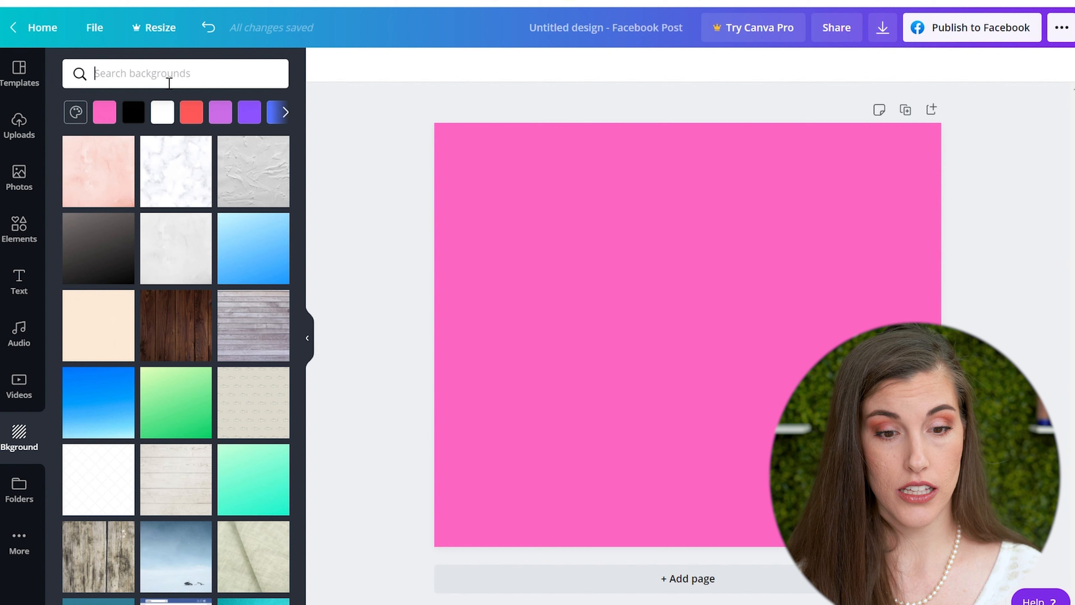
type("starr")
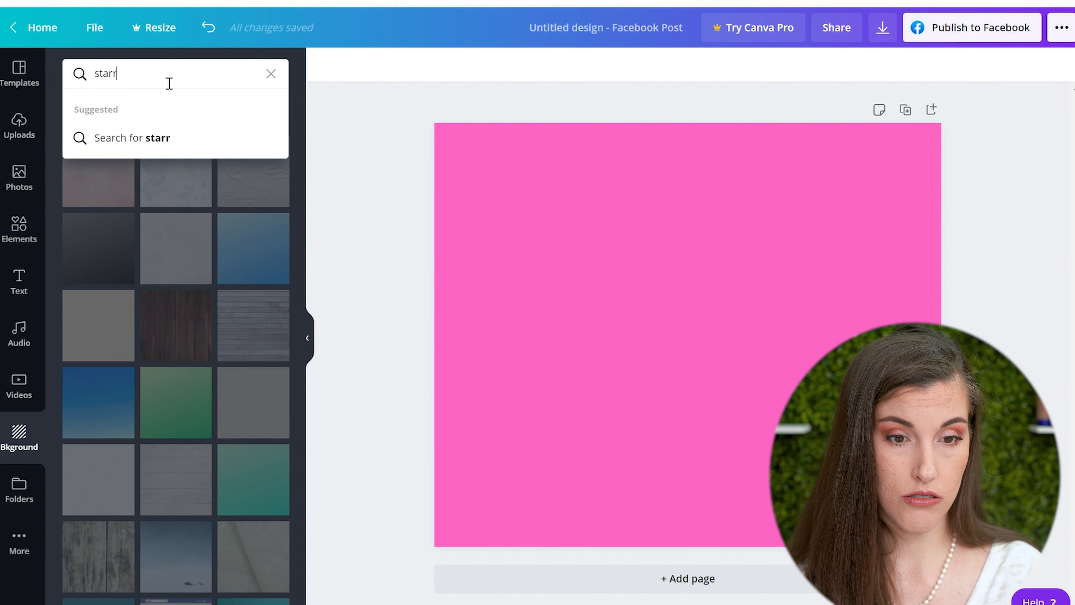
key("Return")
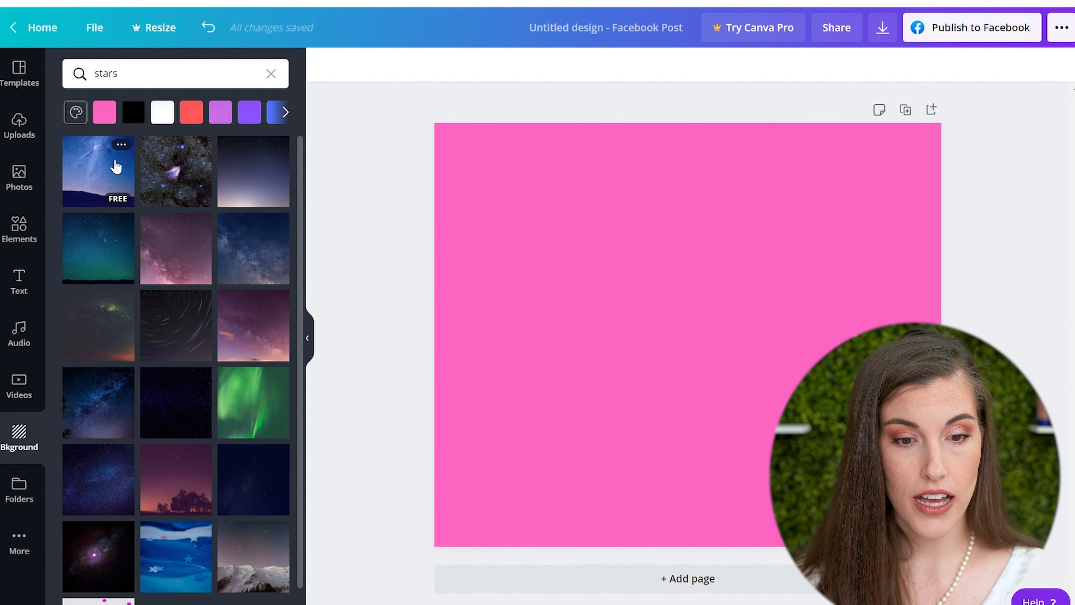
left_click(182, 334)
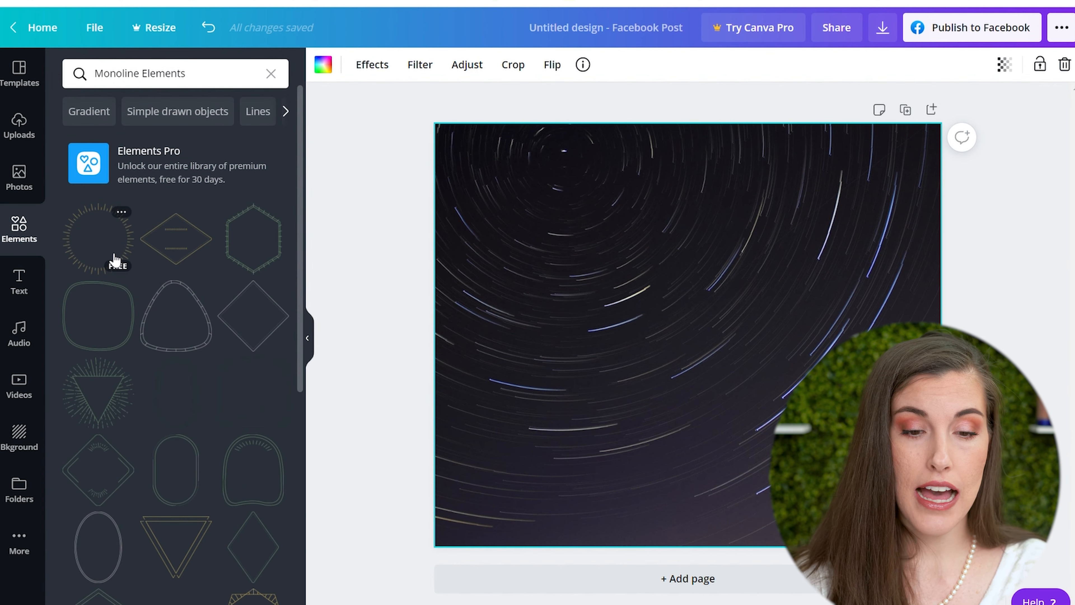
Step: Add the yellow sunburst ring from the monoline elements, enlarge it and center it on the page
left_click(114, 260)
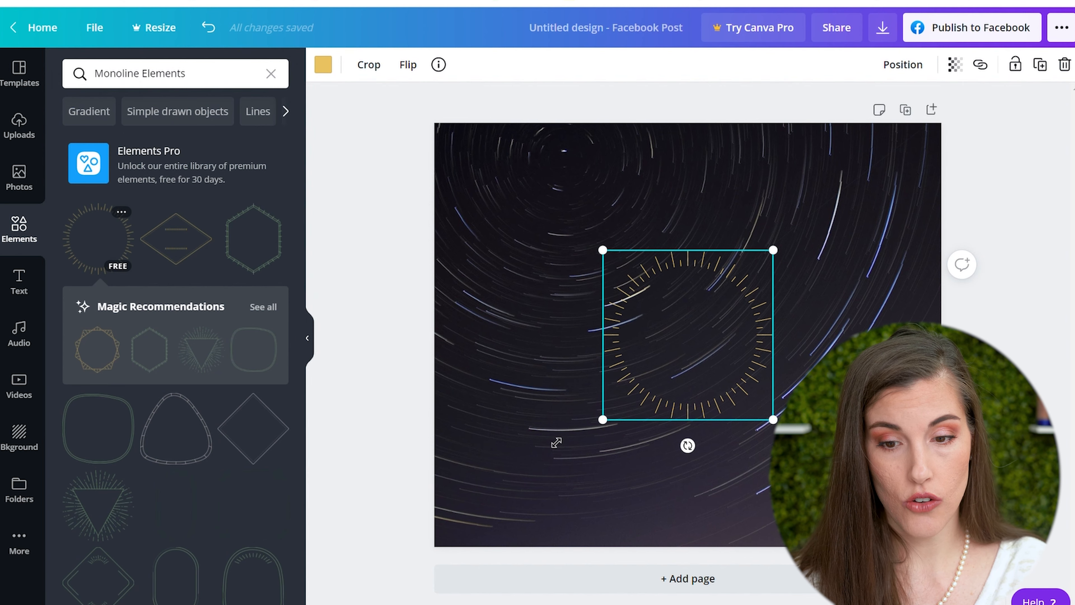
left_click_drag(603, 420, 499, 518)
left_click_drag(660, 408, 711, 362)
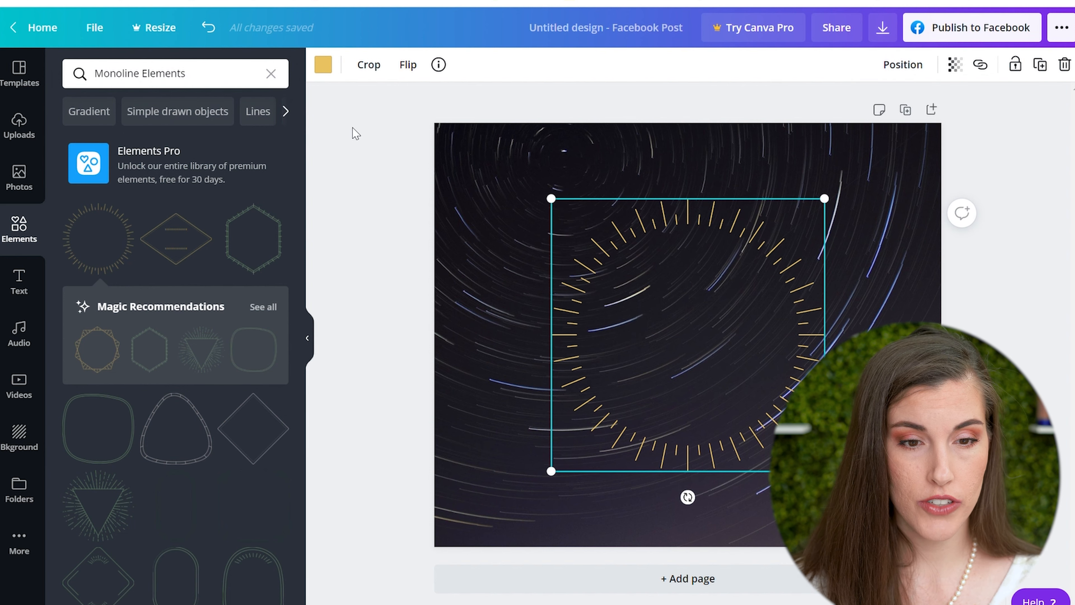
Step: Show the rulers and place a vertical guide at about 217 px, along the sunburst ring's left edge
left_click(108, 34)
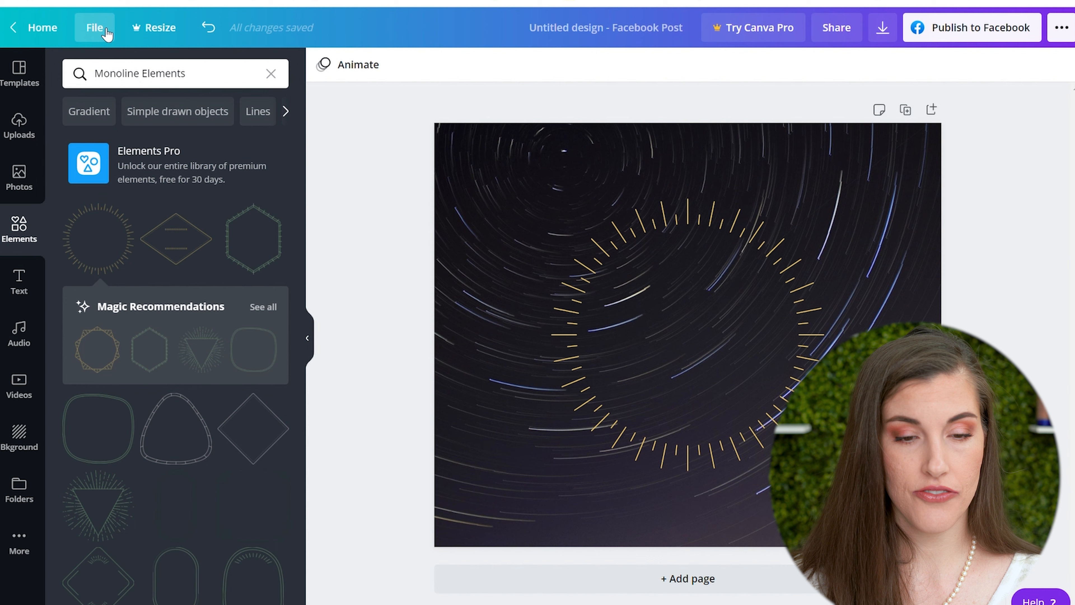
left_click(108, 34)
left_click(127, 180)
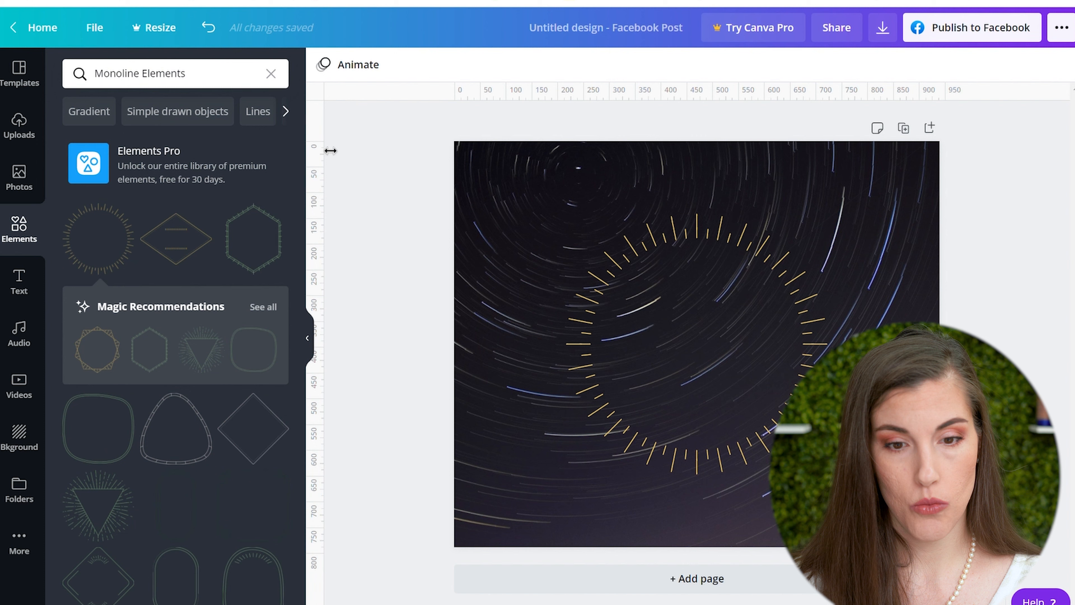
left_click_drag(329, 148, 576, 218)
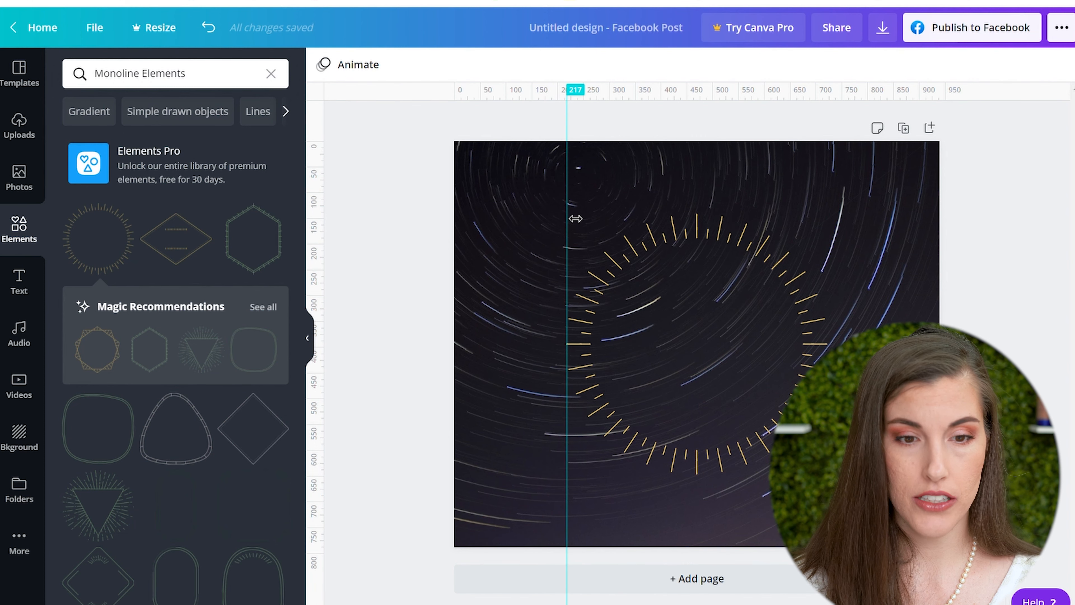
Step: Shift the vertical guide further left and align the sunburst ring's left edge to it
left_click(95, 28)
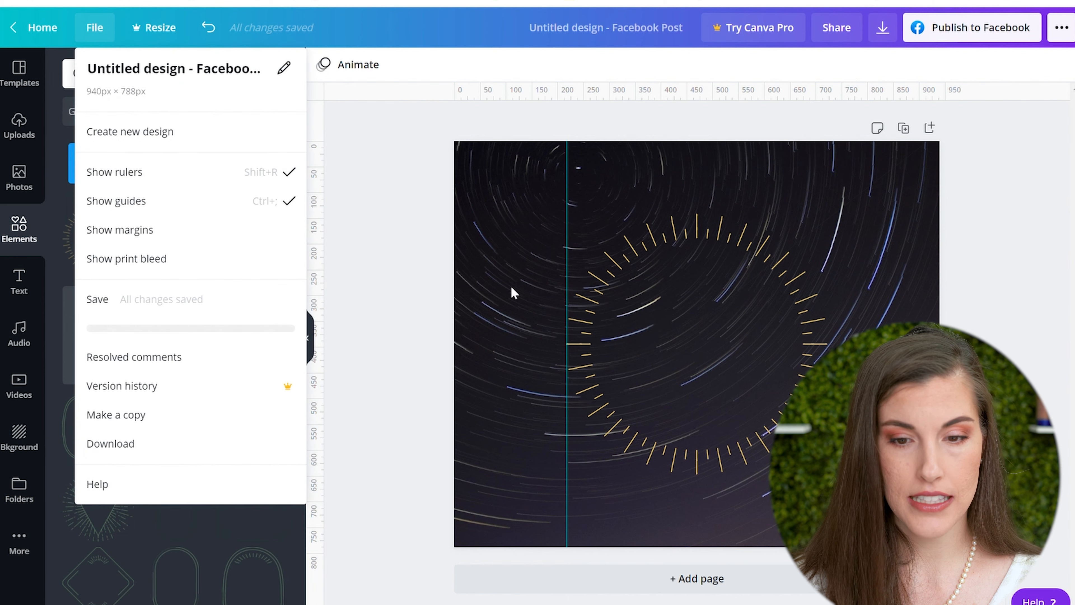
left_click(573, 276)
left_click_drag(567, 187, 534, 188)
right_click(597, 246)
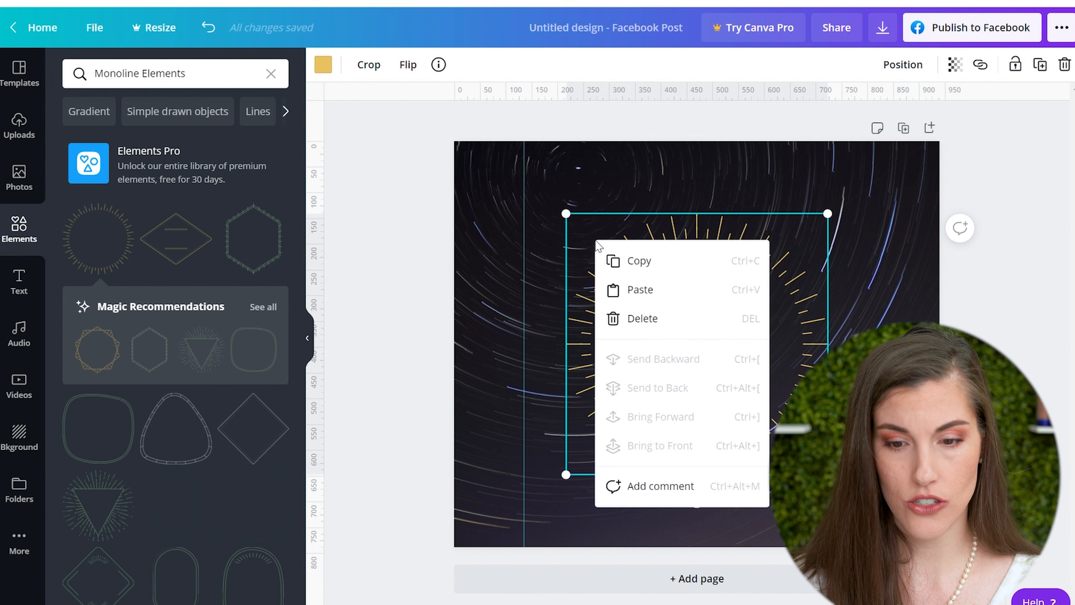
left_click(604, 247)
left_click_drag(604, 247, 567, 249)
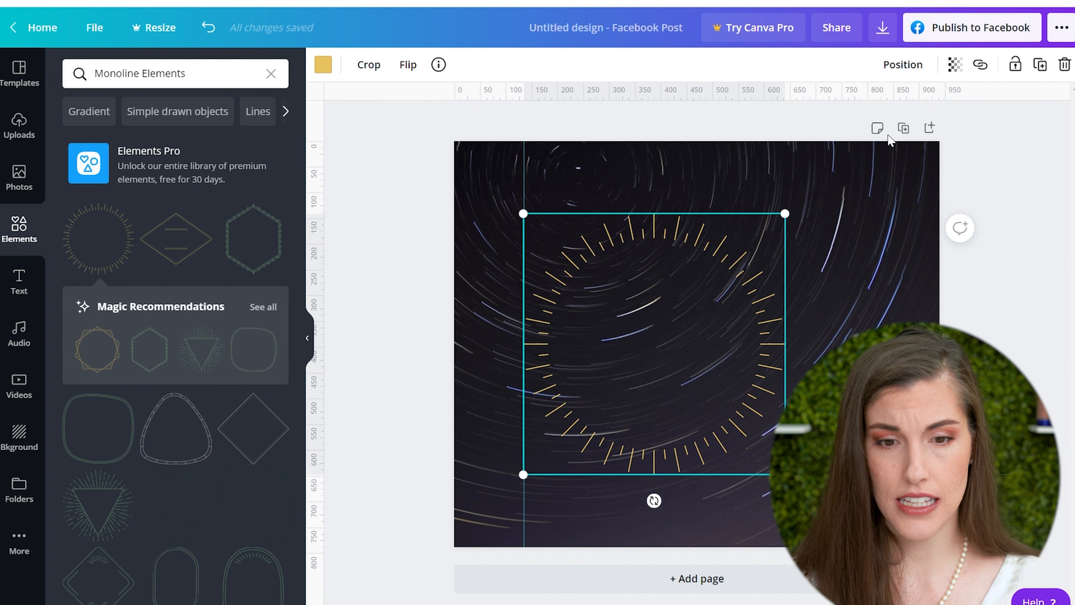
left_click(95, 28)
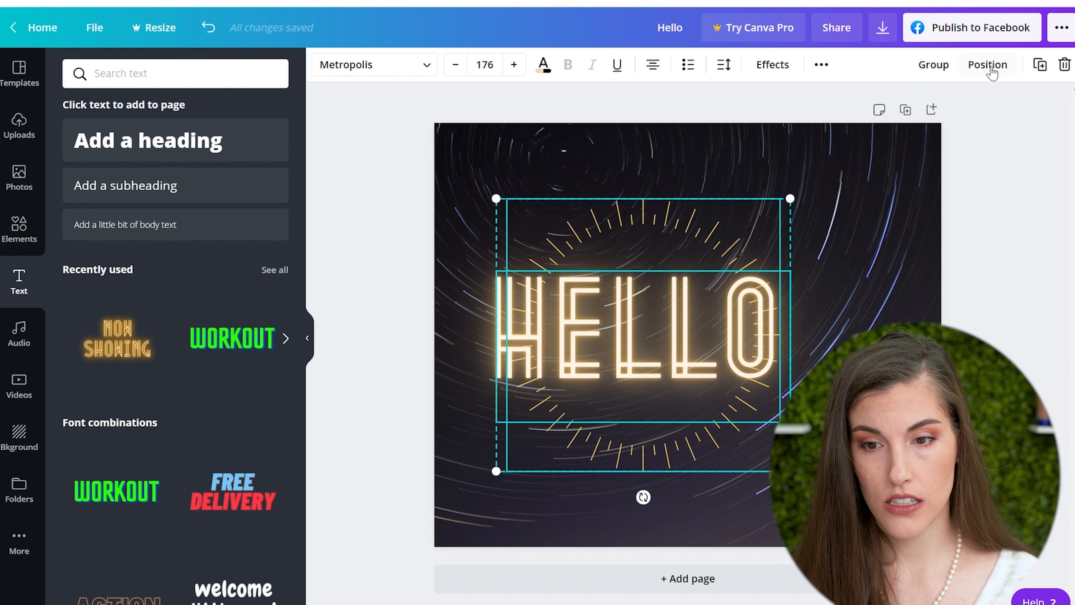
Step: Group the HELLO text with the sunburst ring and move the group to the page's horizontal center
left_click(934, 67)
left_click_drag(634, 246, 687, 241)
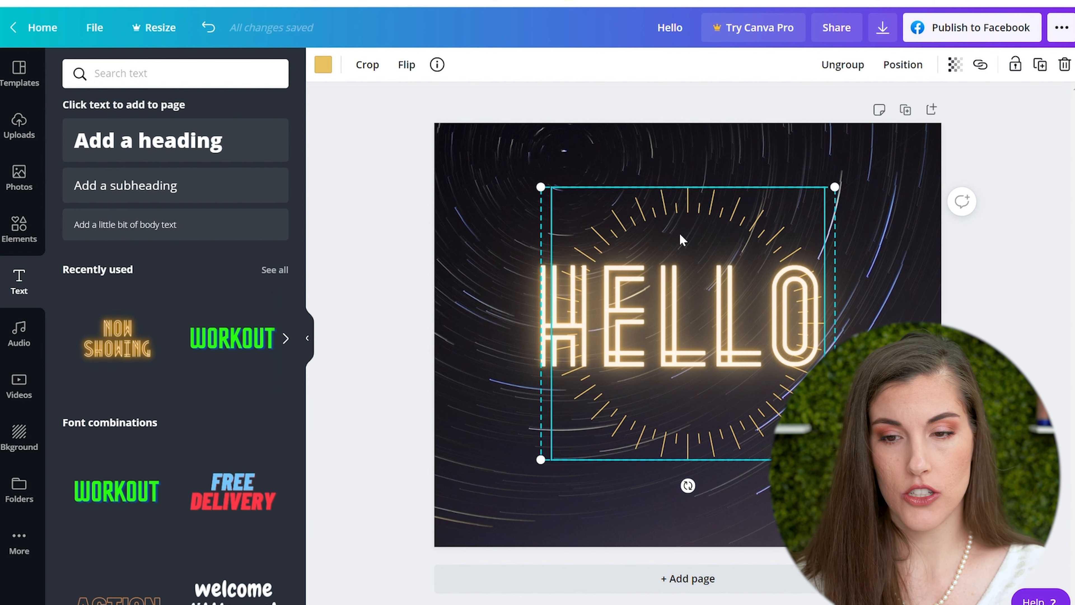
key("ctrl+z")
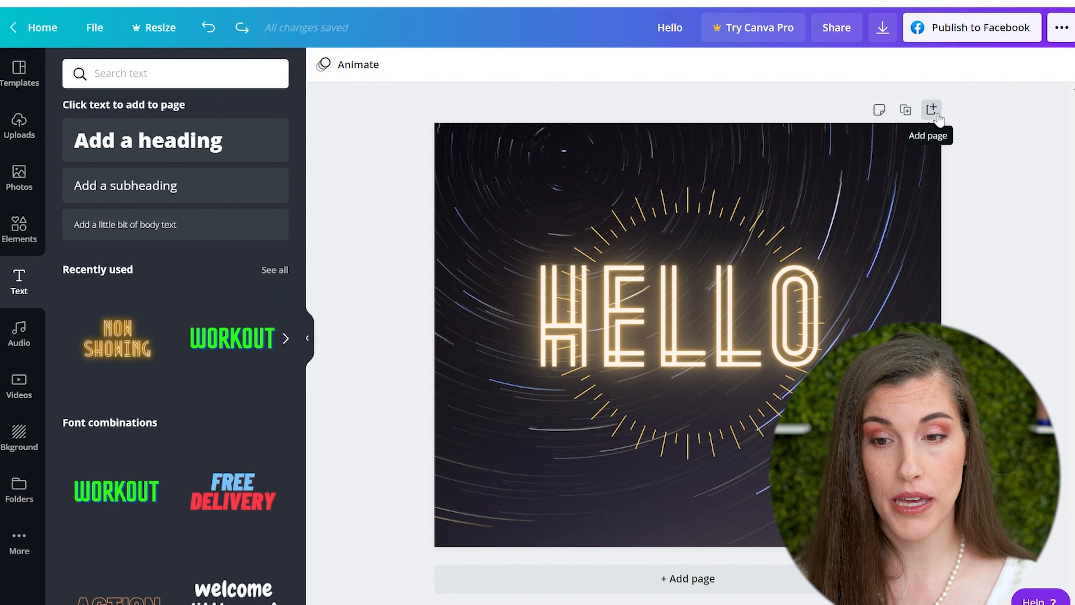
Step: Duplicate the page and ungroup the HELLO text and sunburst ring on the copy
left_click(914, 115)
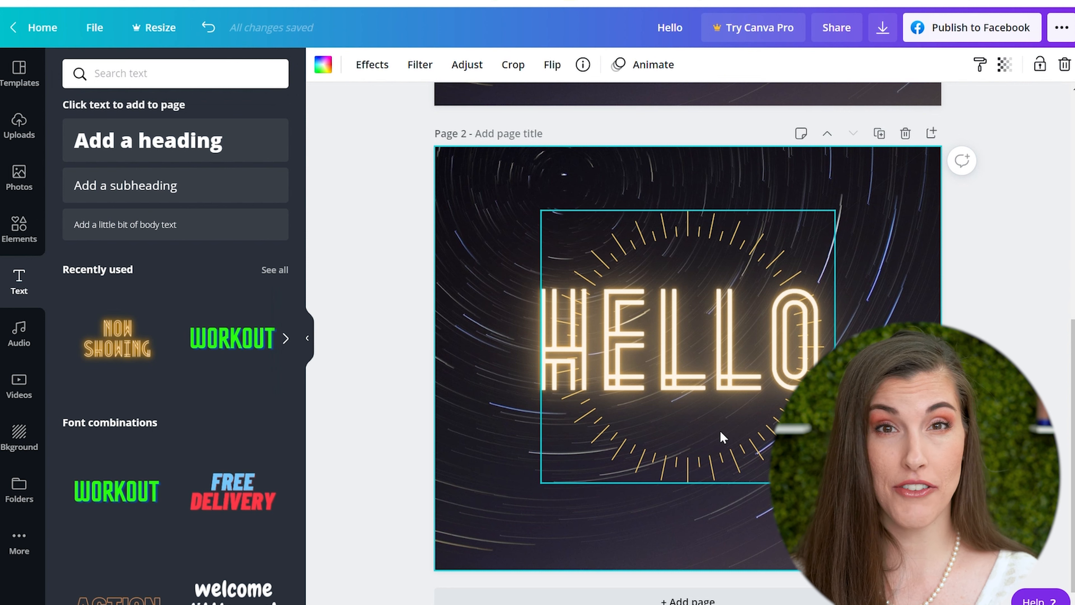
left_click(660, 368)
left_click(925, 65)
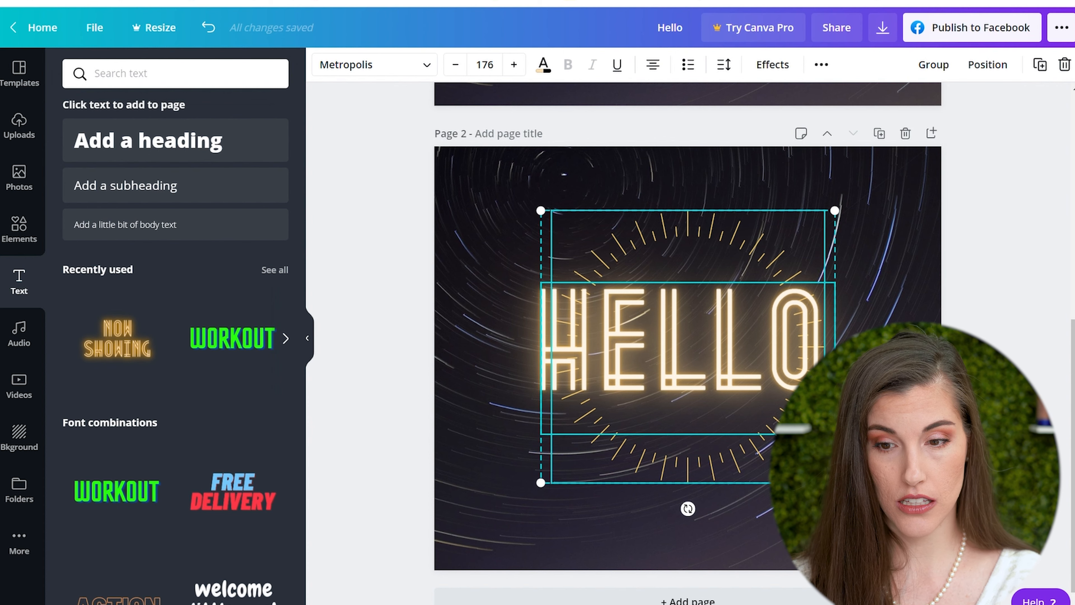
left_click(987, 369)
Step: Replace the HELLO text on page 2 with BYE
left_click(739, 359)
left_click(740, 358)
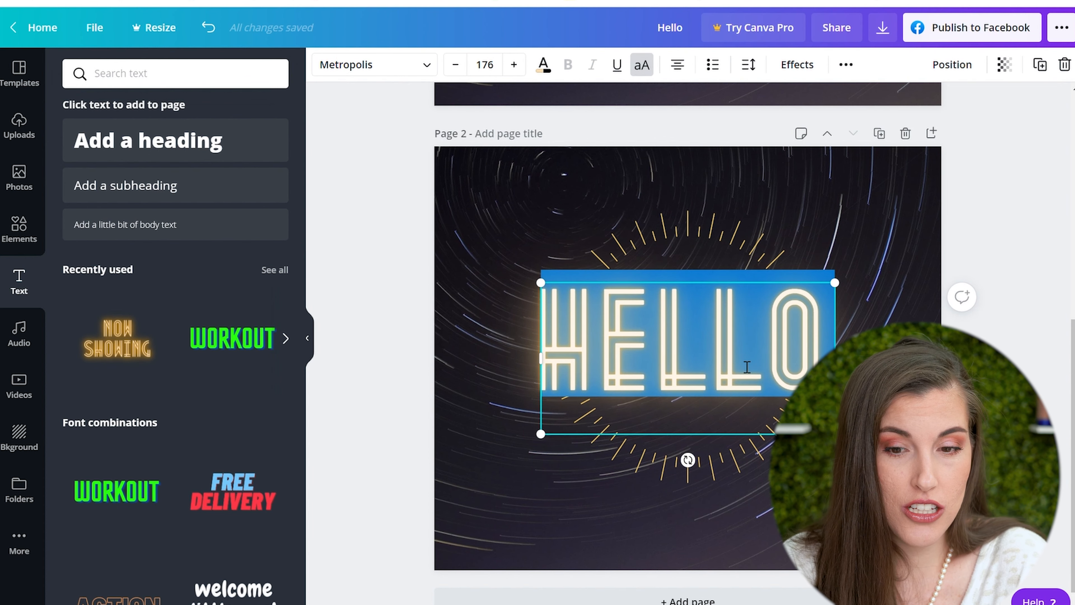
type("BYE")
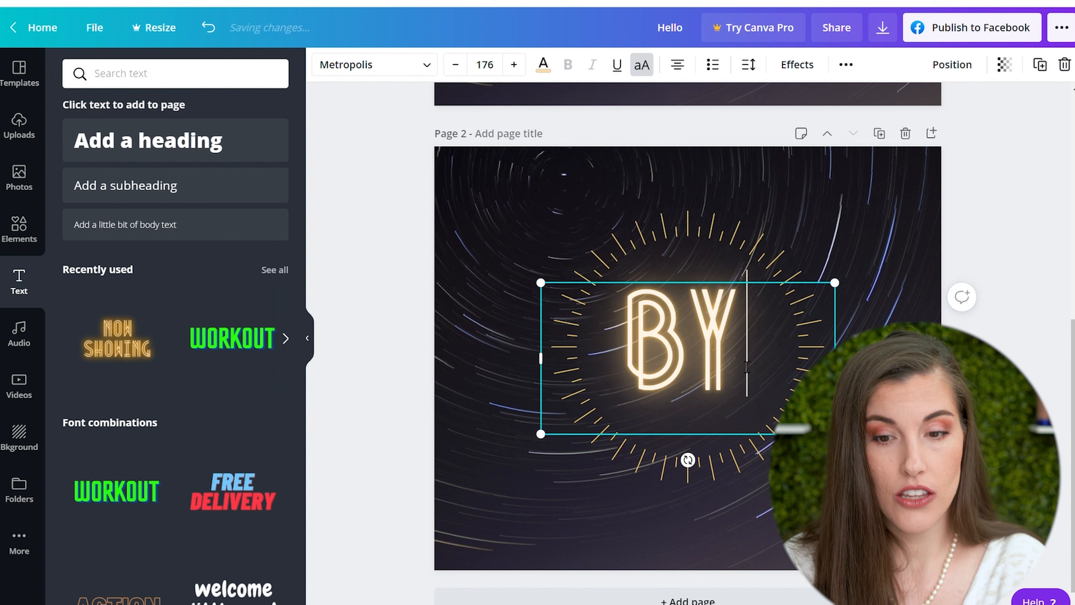
key("Escape")
key("Escape")
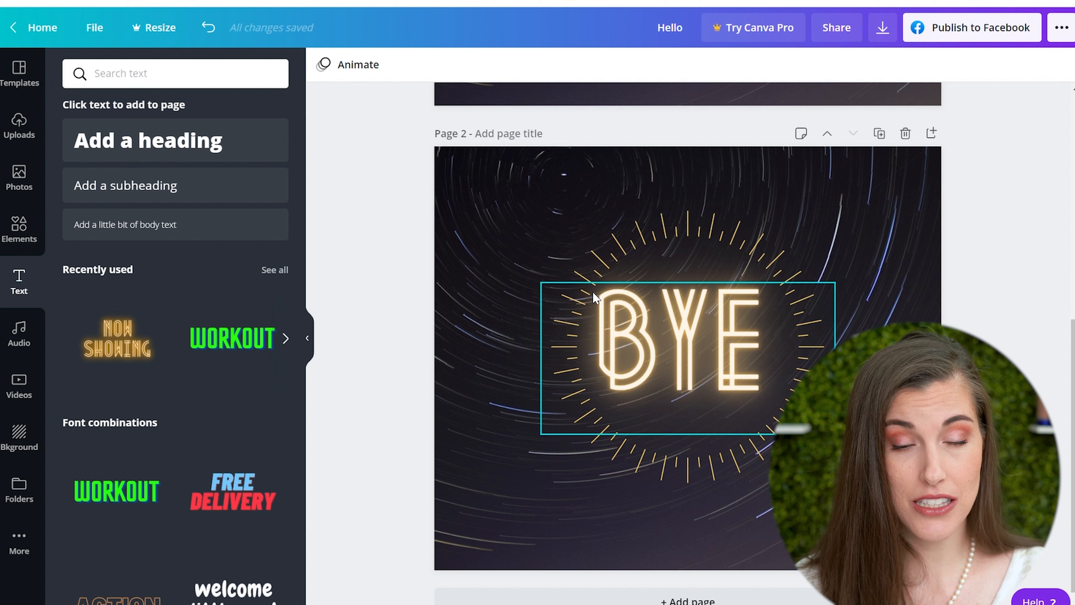
Step: Open page 2's title for editing
left_click(513, 134)
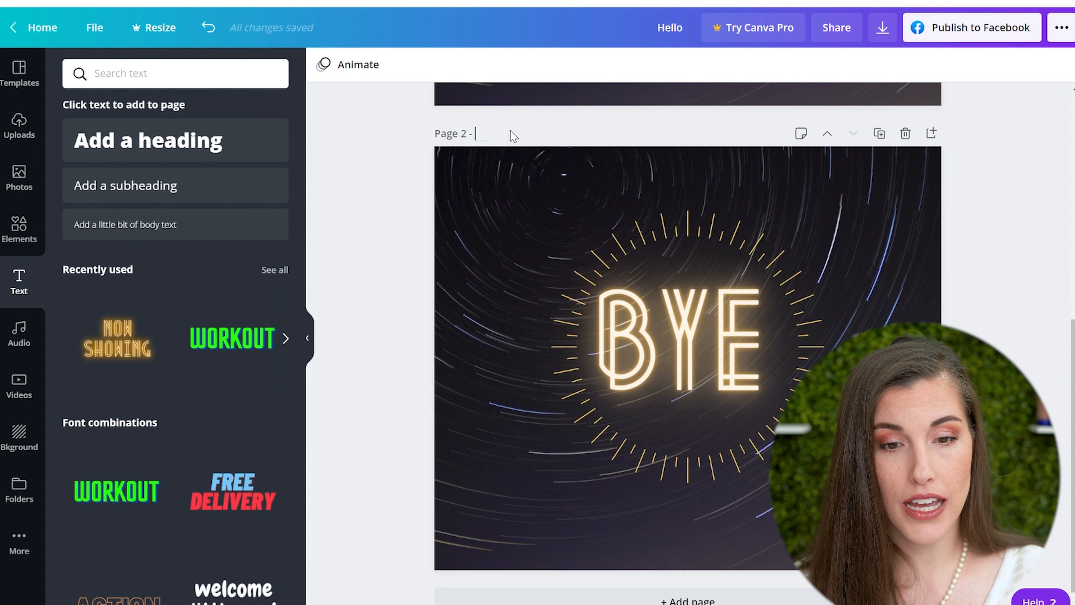